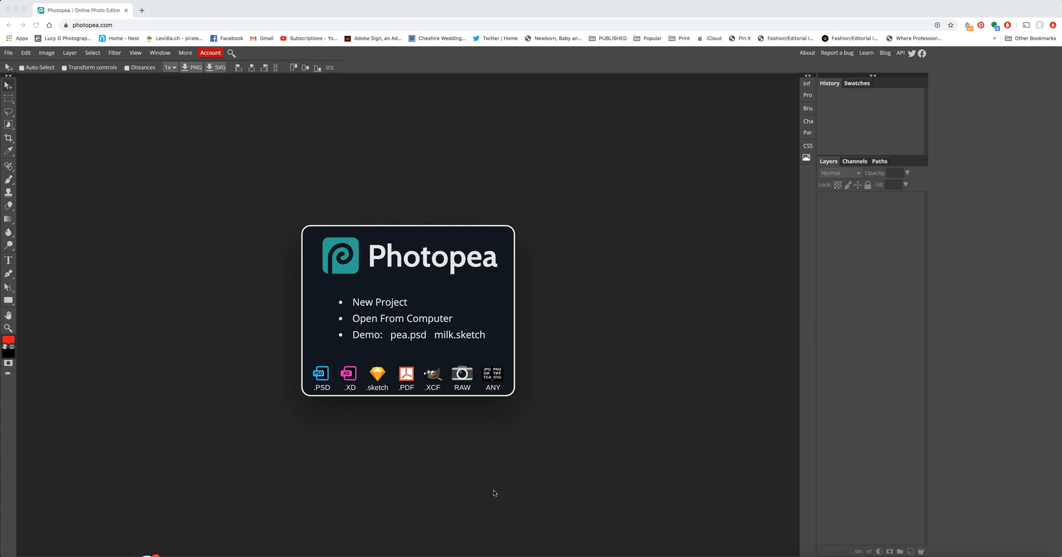
pyautogui.rightClick(147, 555)
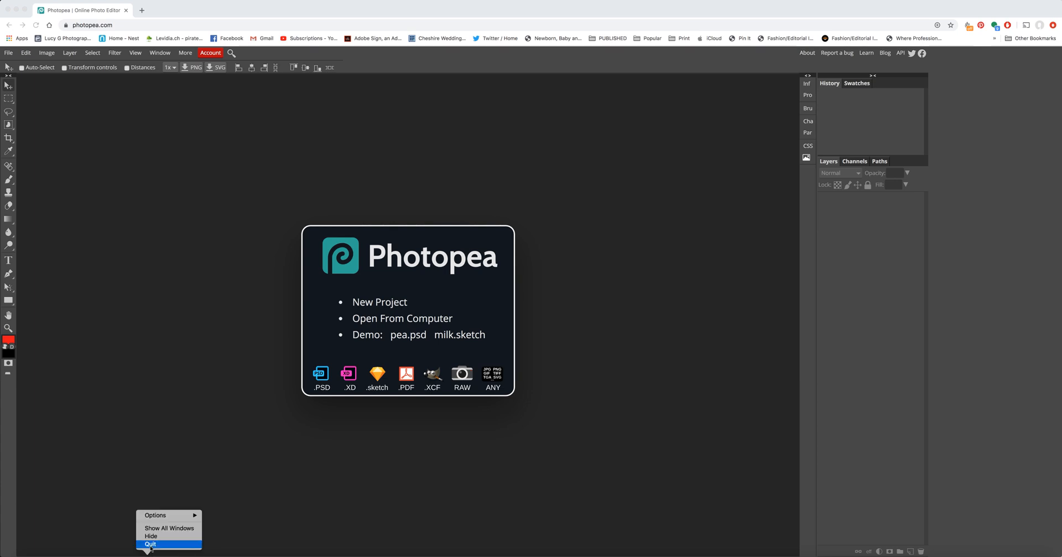
pyautogui.click(150, 546)
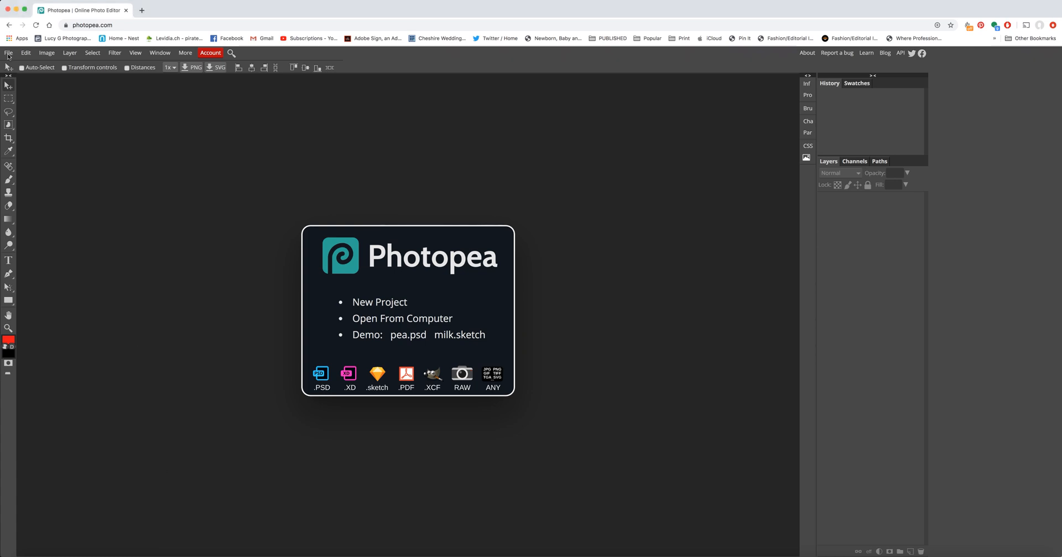
# Step: Open the mockup file 1N015.psd and hide its DELETE layer
pyautogui.click(8, 53)
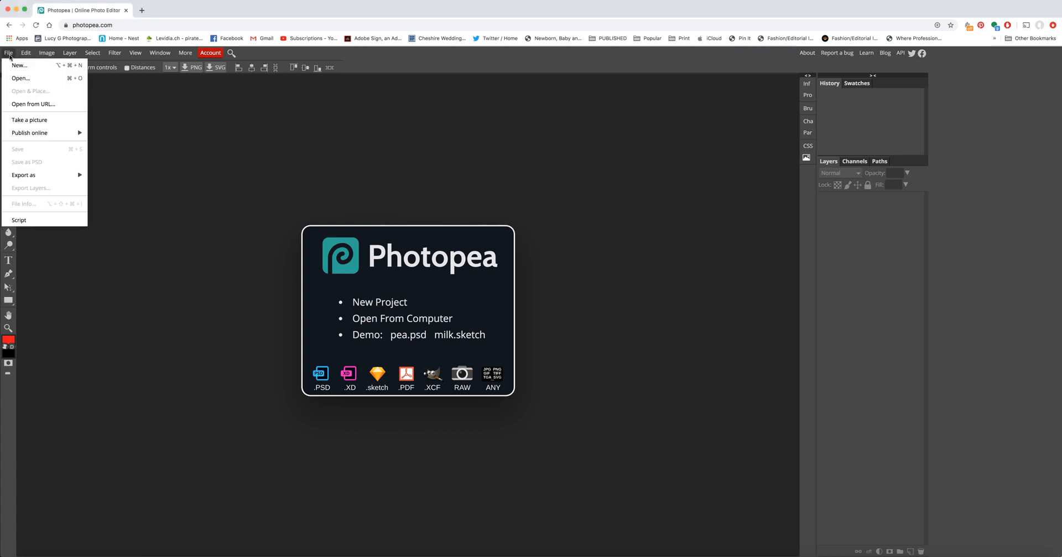
pyautogui.click(42, 80)
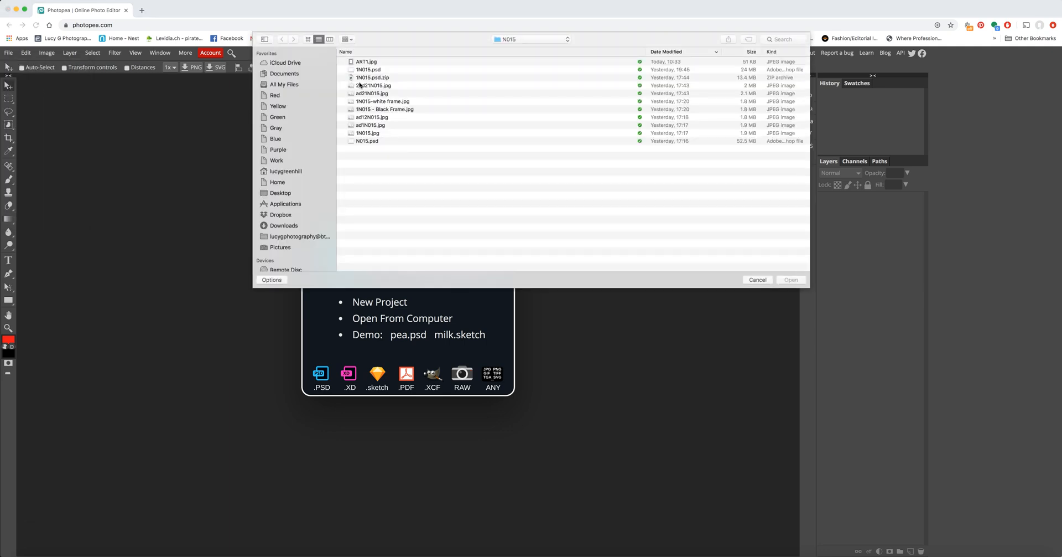
pyautogui.doubleClick(375, 70)
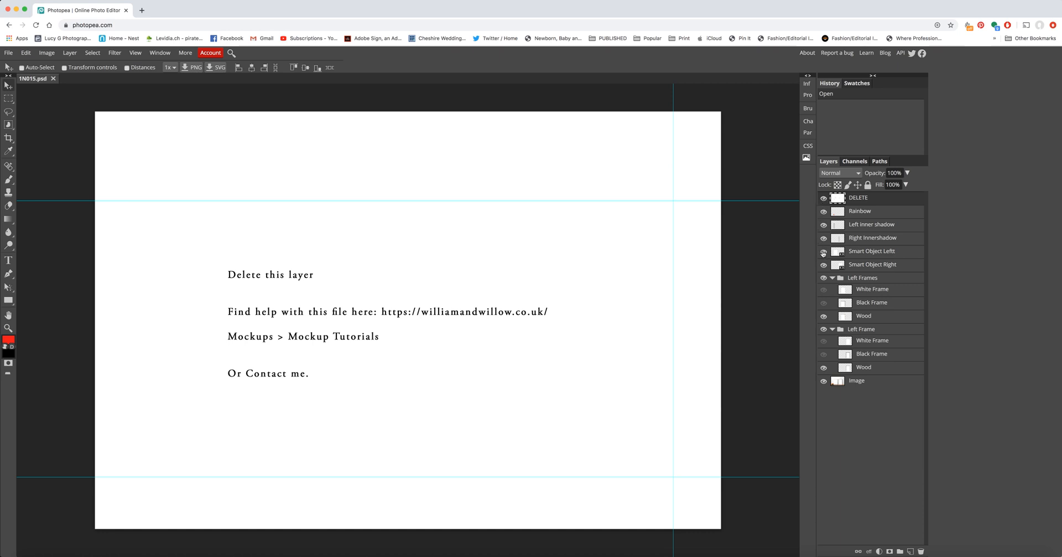
pyautogui.click(824, 198)
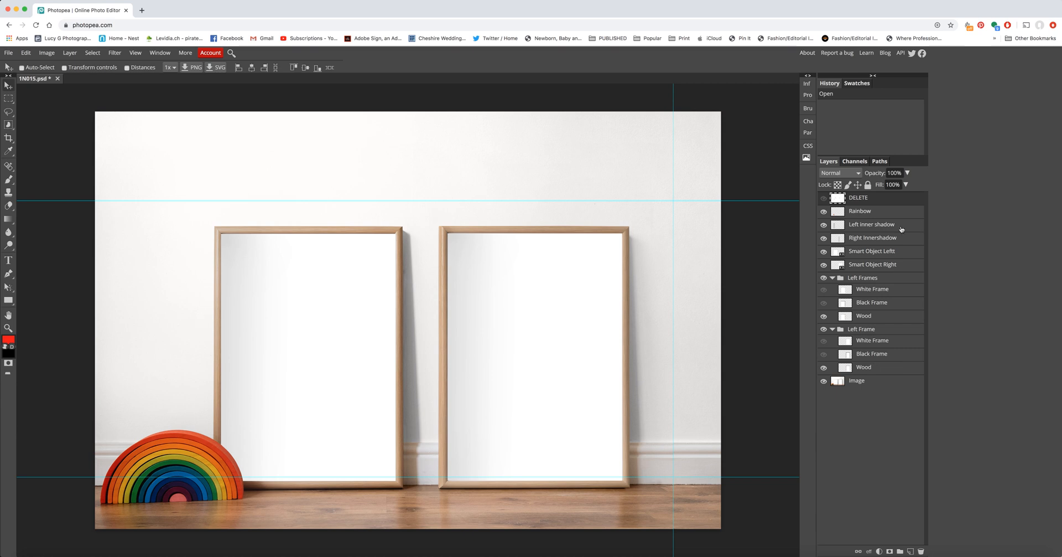
# Step: Open the contents of the left smart object for editing and open the artwork file ART1.jpg
pyautogui.doubleClick(835, 252)
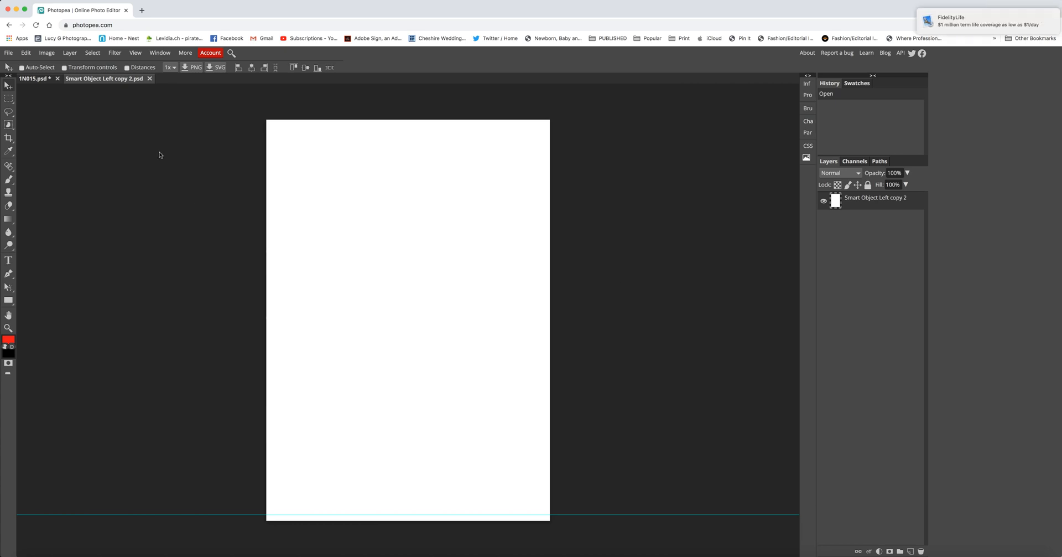
pyautogui.click(8, 54)
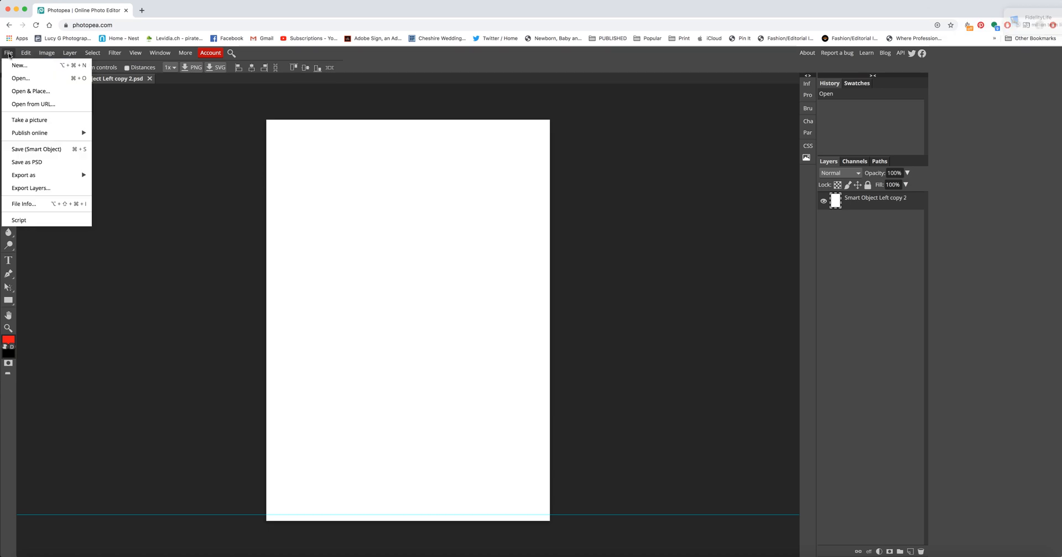
pyautogui.click(45, 78)
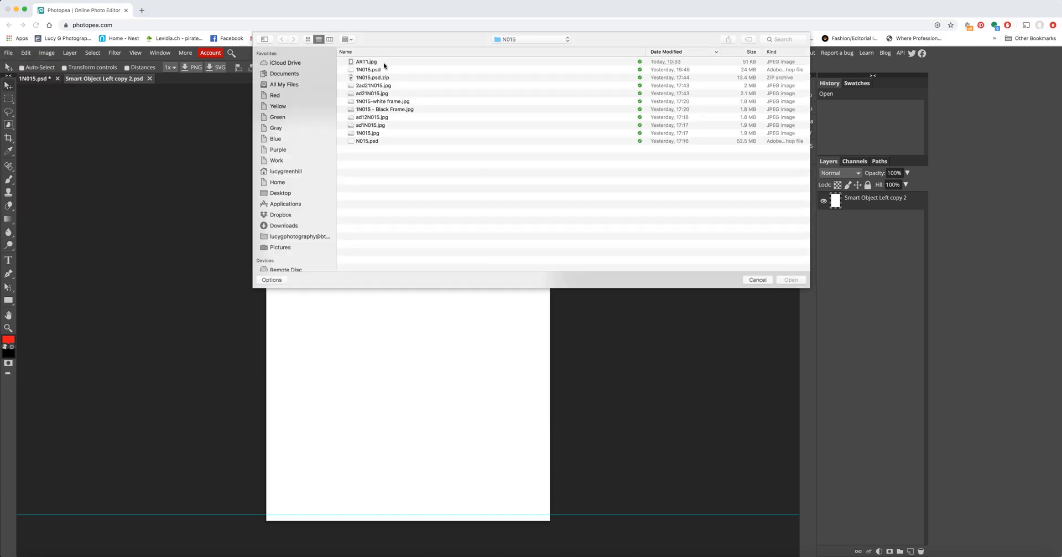
pyautogui.doubleClick(372, 62)
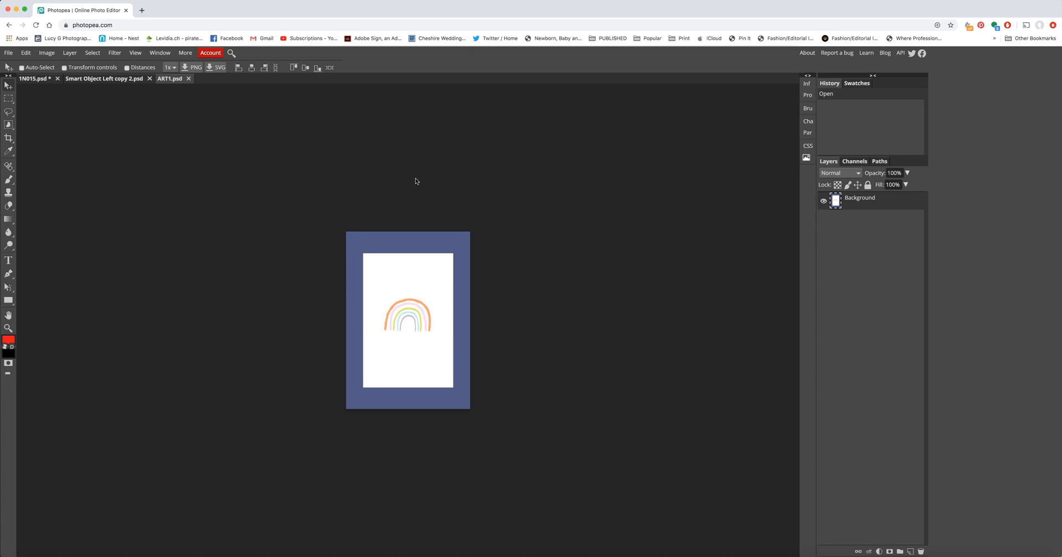
# Step: Copy the entire ART1 artwork and paste it into the Smart Object Left copy 2.psd document
pyautogui.hotkey('ctrl', 'a')
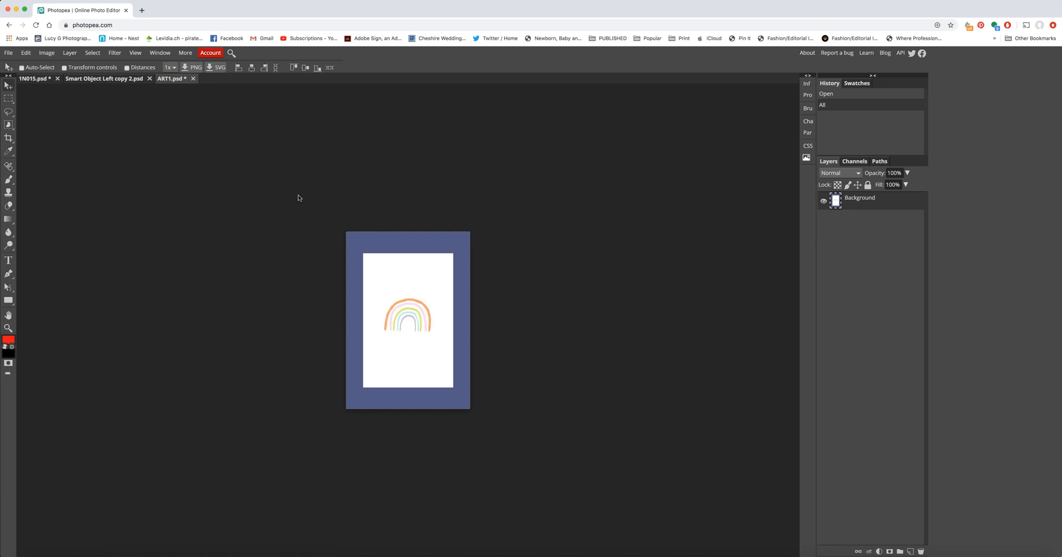
pyautogui.rightClick(437, 276)
pyautogui.click(419, 274)
pyautogui.click(104, 78)
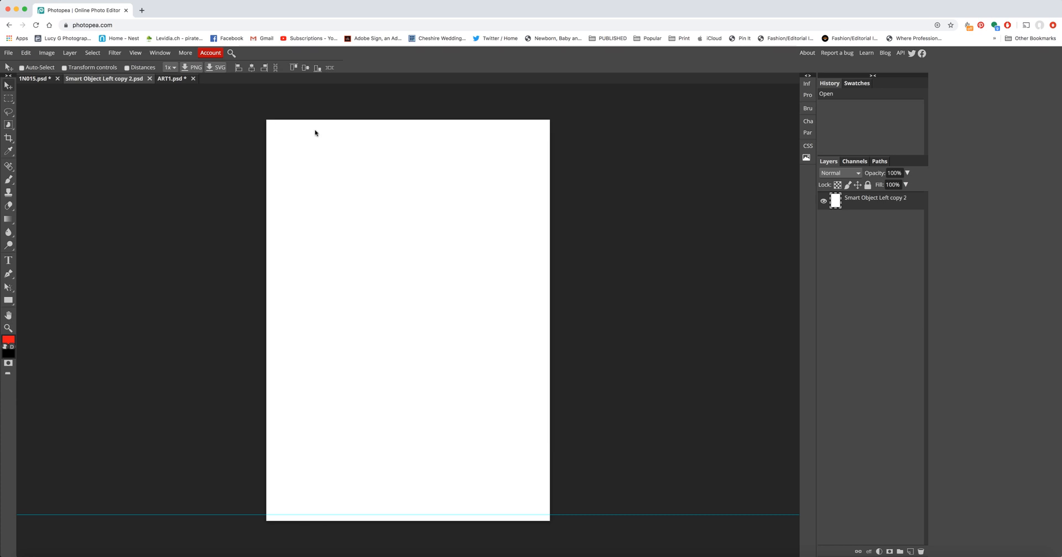
pyautogui.press('super+v')
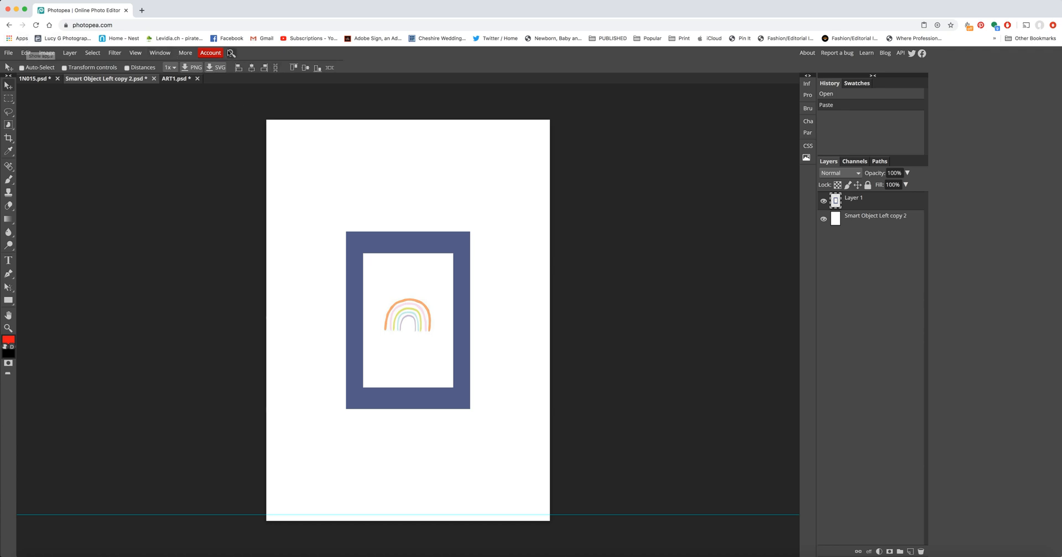
# Step: Free Transform the pasted artwork, aligning it to the canvas's top-left corner and scaling it to about 228.40% to fill the canvas width
pyautogui.click(231, 53)
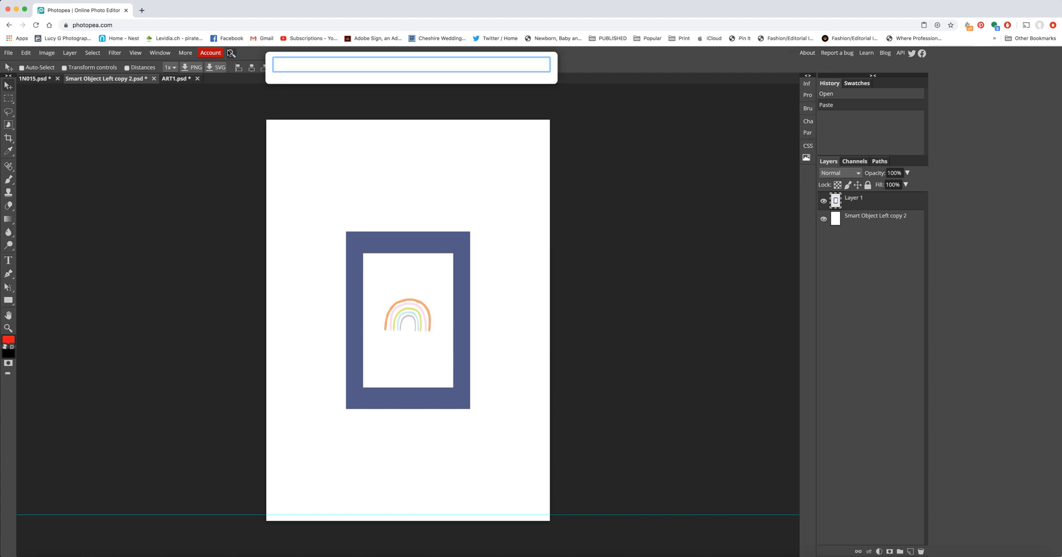
pyautogui.write('tra')
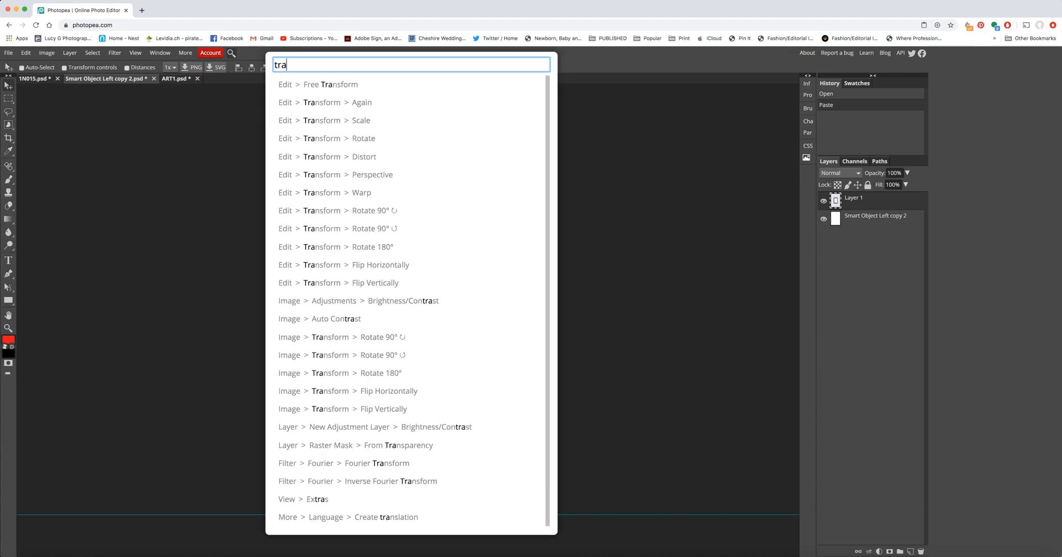
pyautogui.click(309, 84)
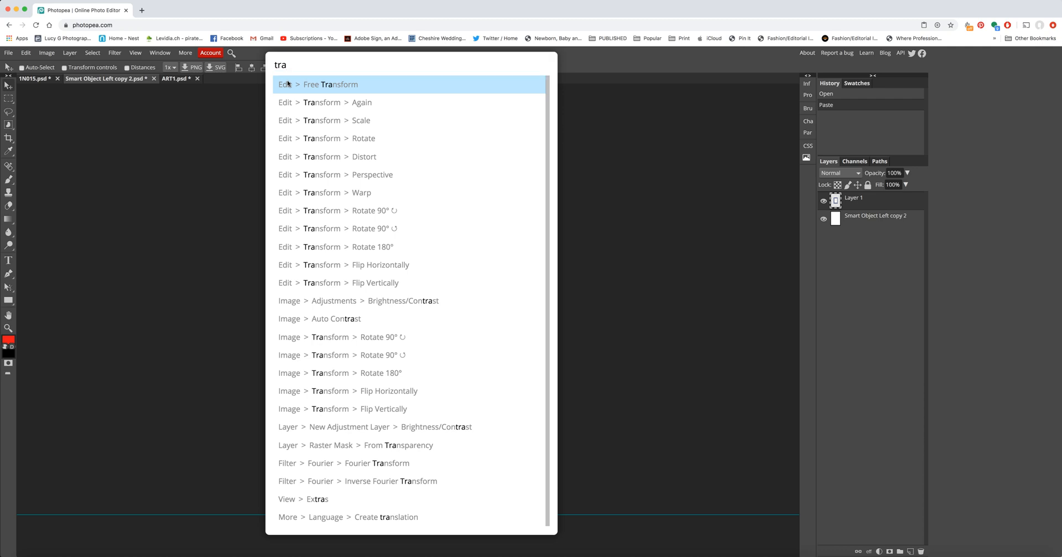
pyautogui.click(233, 54)
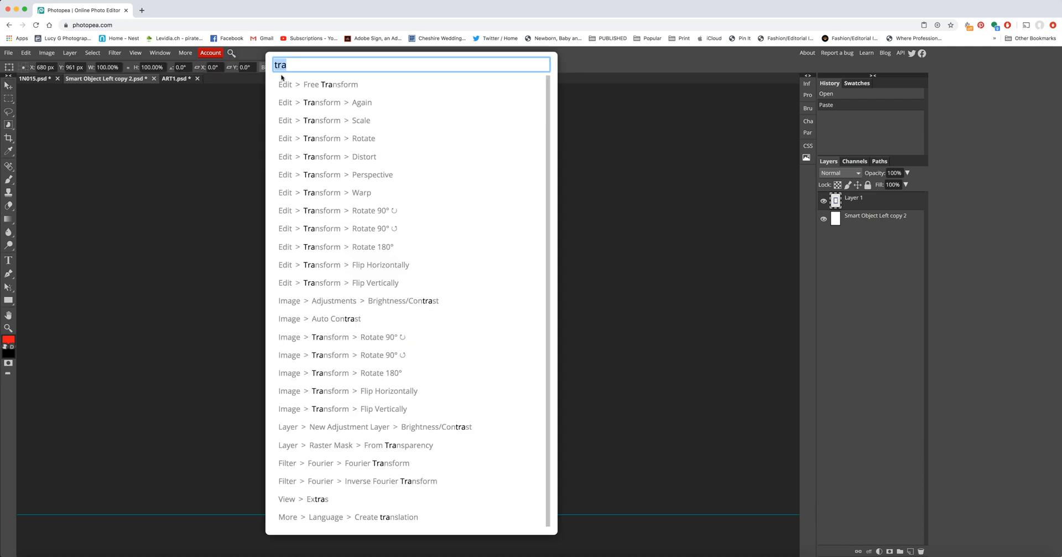
pyautogui.click(302, 86)
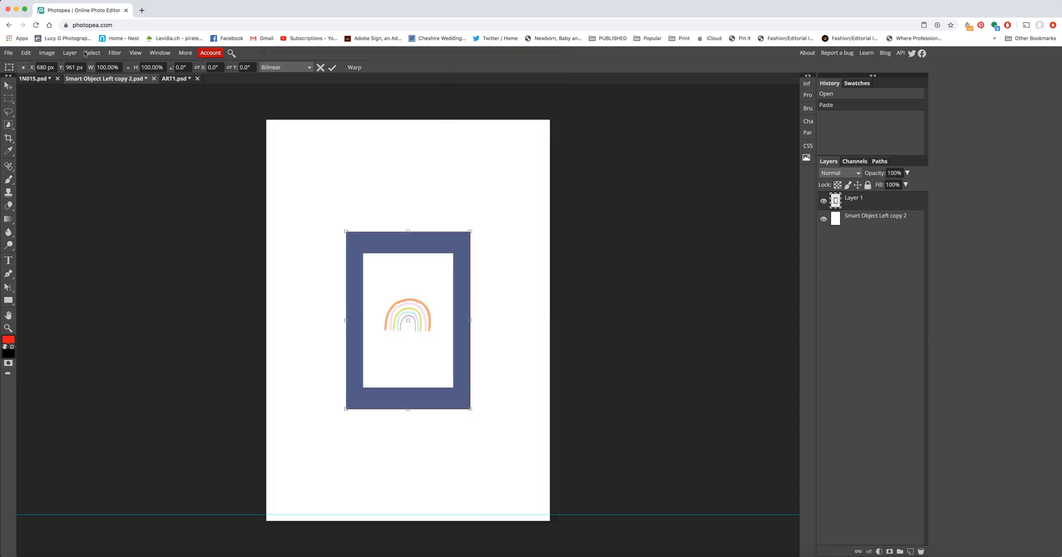
pyautogui.click(26, 54)
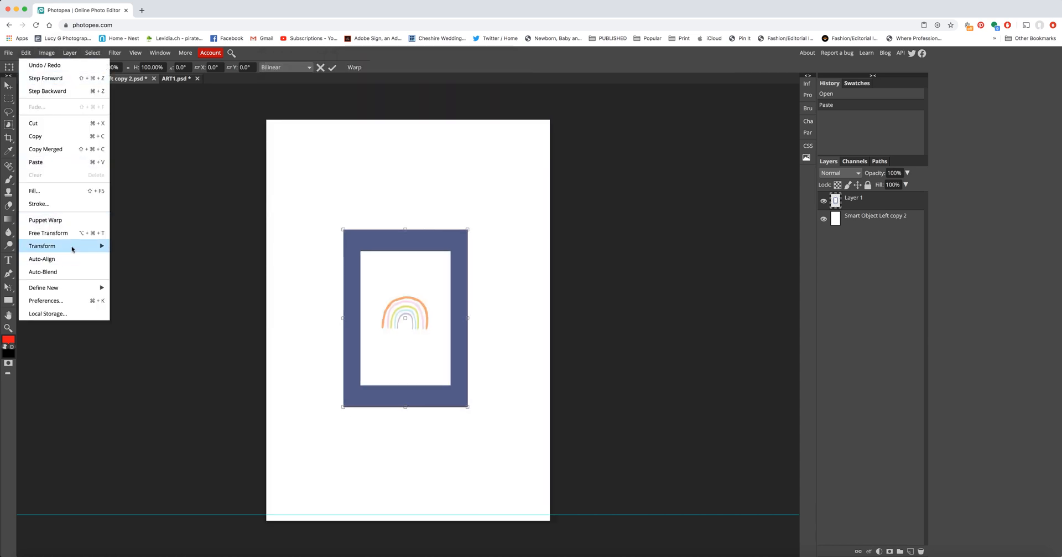
pyautogui.moveTo(71, 246)
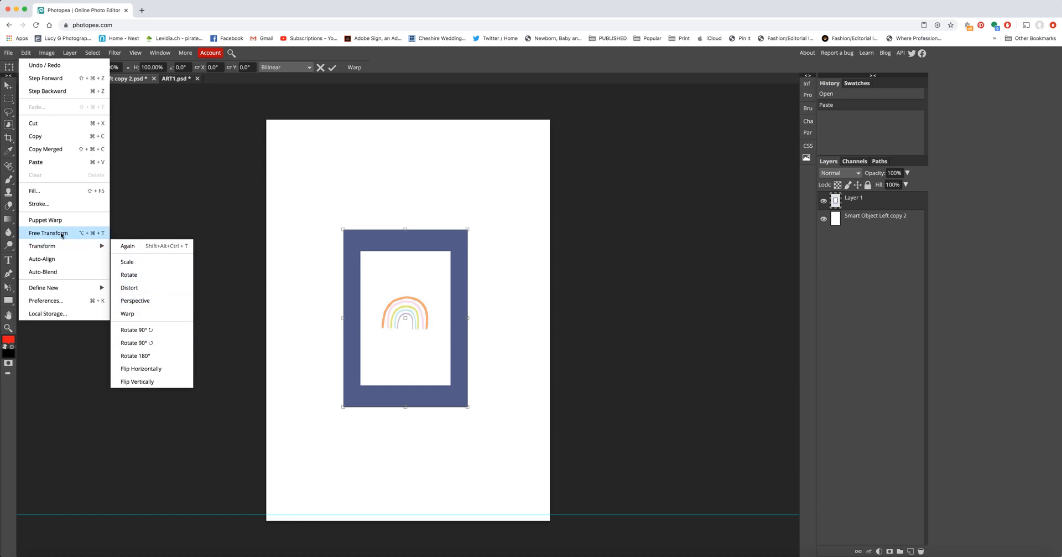
pyautogui.click(365, 253)
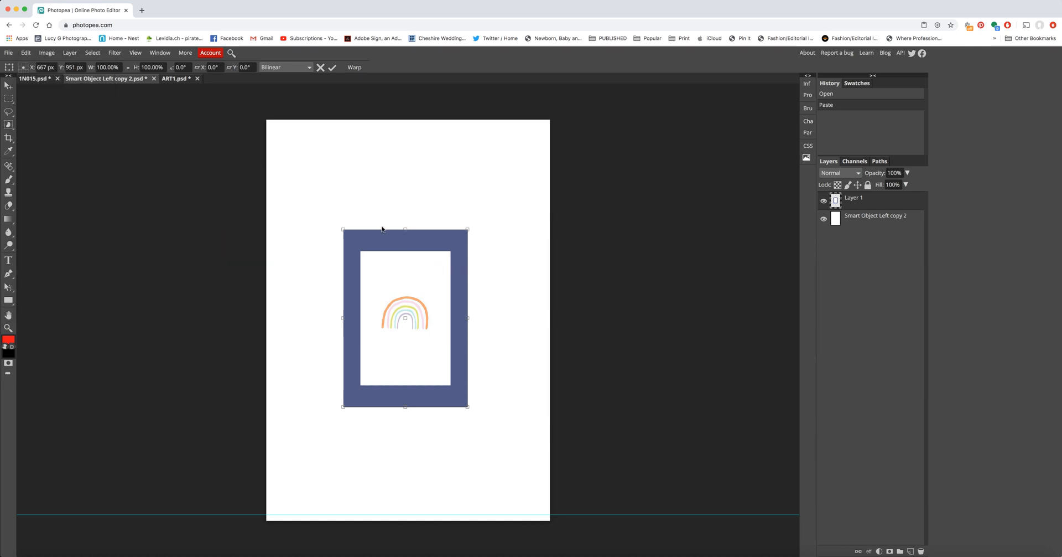
pyautogui.moveTo(382, 229); pyautogui.dragTo(326, 148)
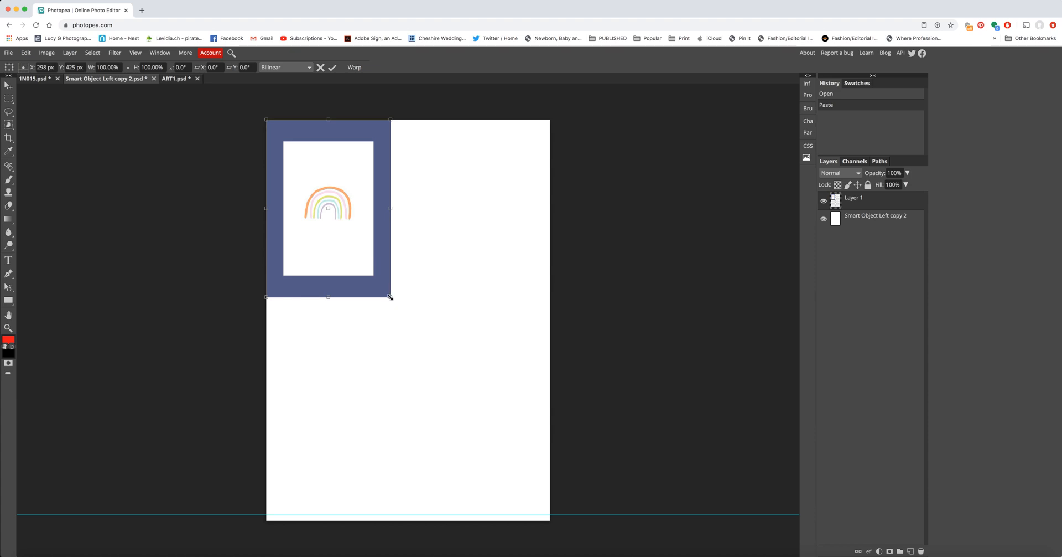
pyautogui.moveTo(389, 297); pyautogui.dragTo(549, 515)
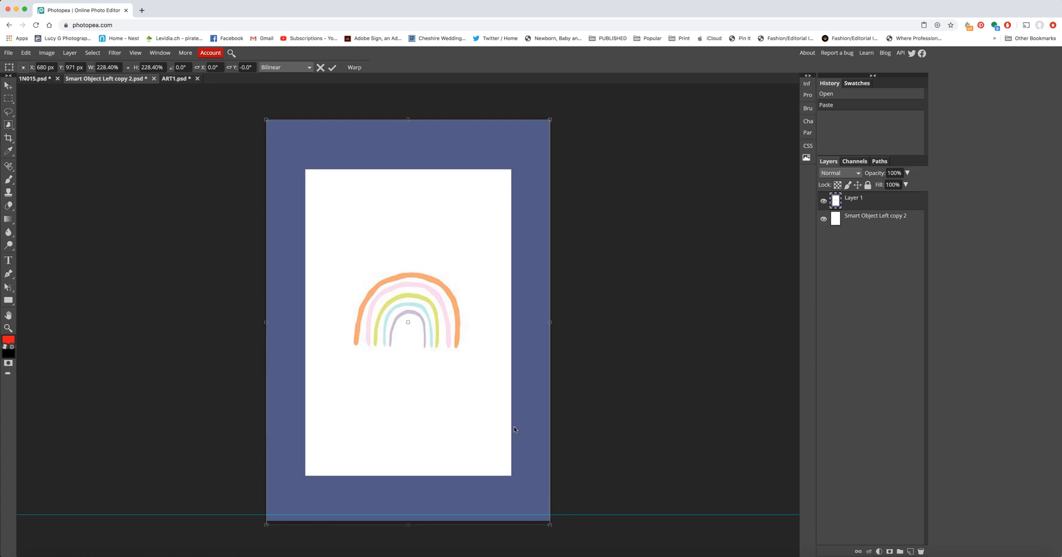
# Step: Nudge the enlarged artwork vertically to about Y 951 px so it covers the canvas, and apply the transform
pyautogui.hotkey('shift', 'Up')
pyautogui.hotkey('shift', 'Up')
pyautogui.hotkey('shift', 'Down')
pyautogui.press('Down')
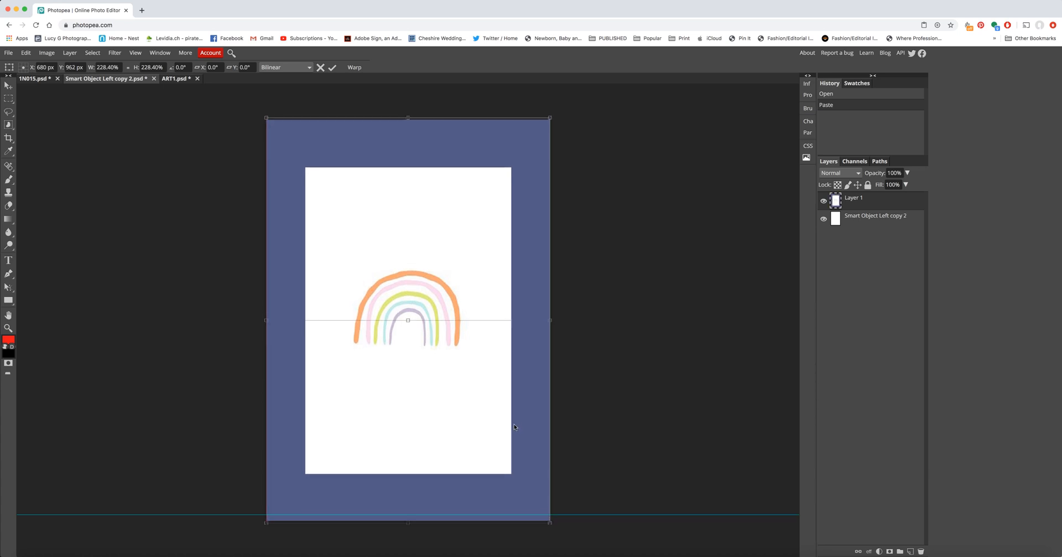
pyautogui.hotkey('shift', 'Up')
pyautogui.press('Up')
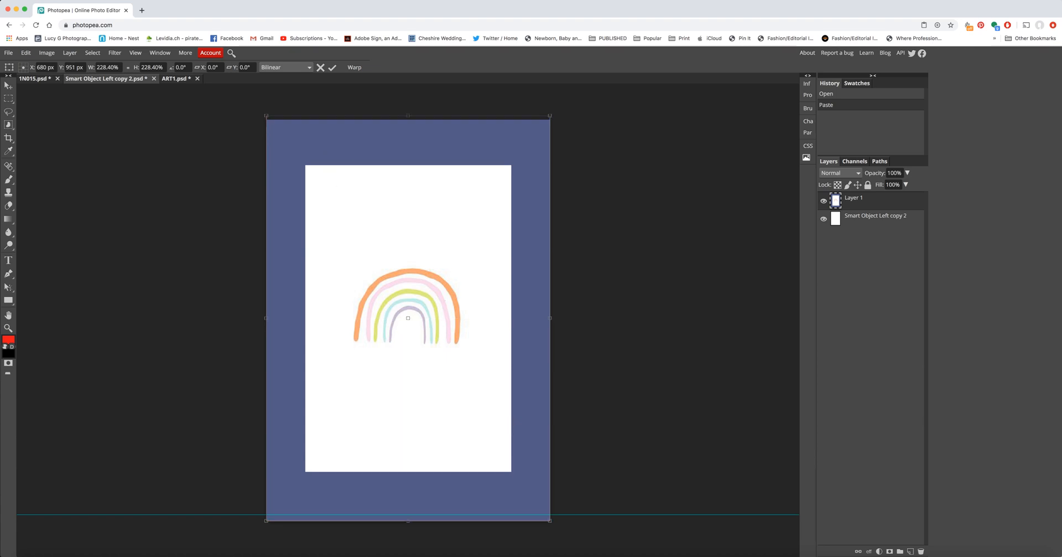
pyautogui.click(332, 68)
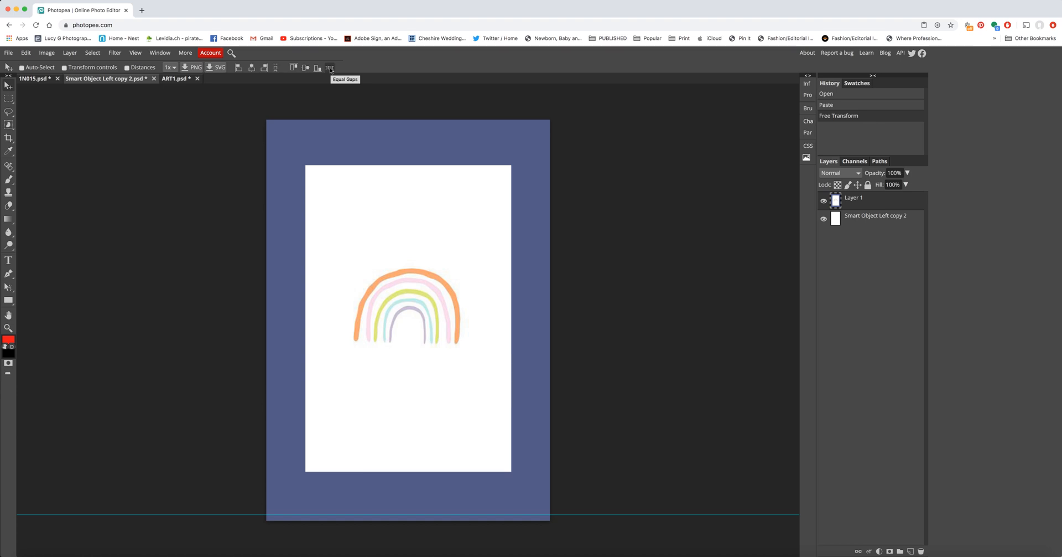
# Step: Save the left smart object with its new artwork and return to the 1N015.psd mockup
pyautogui.click(5, 51)
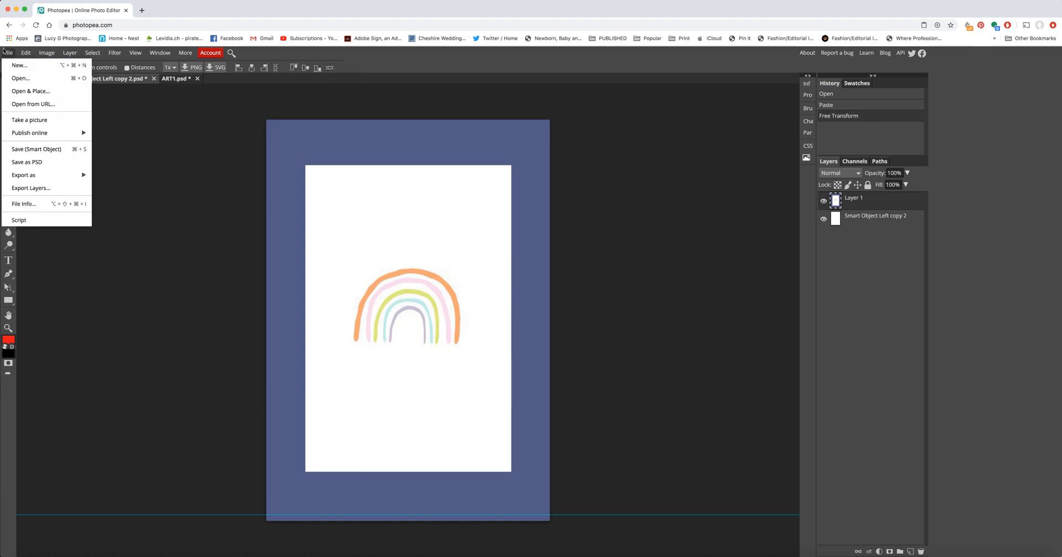
pyautogui.click(42, 150)
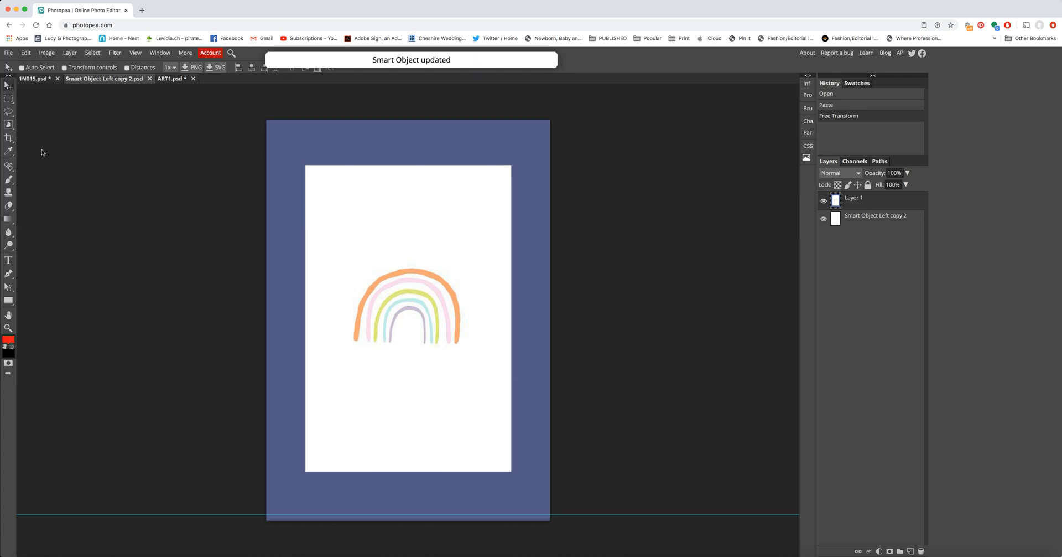
pyautogui.click(35, 80)
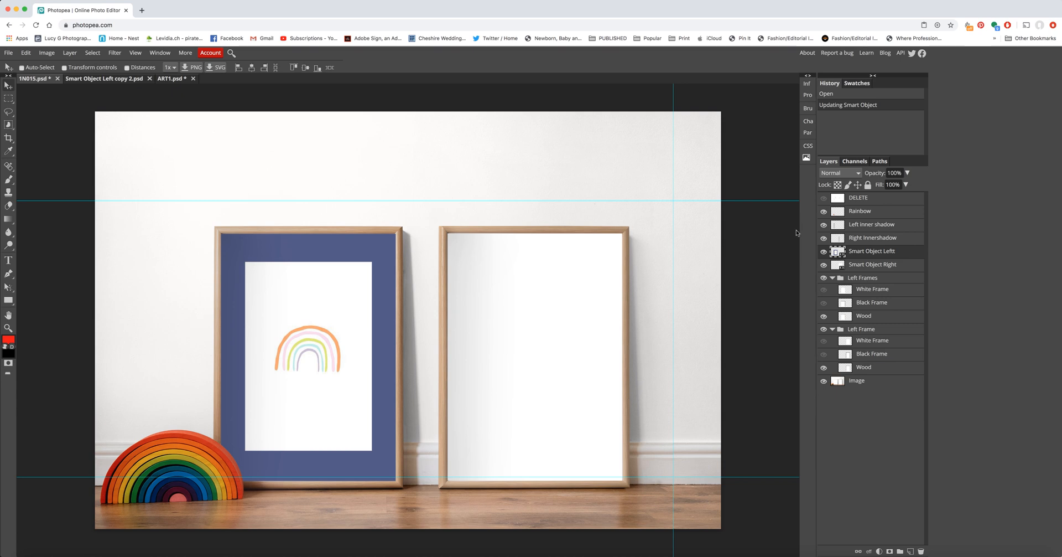
# Step: Compare the mockup with and without the Rainbow and Left inner shadow layers, leaving both layers visible
pyautogui.click(823, 212)
pyautogui.click(823, 211)
pyautogui.click(823, 211)
pyautogui.click(823, 211)
pyautogui.click(824, 225)
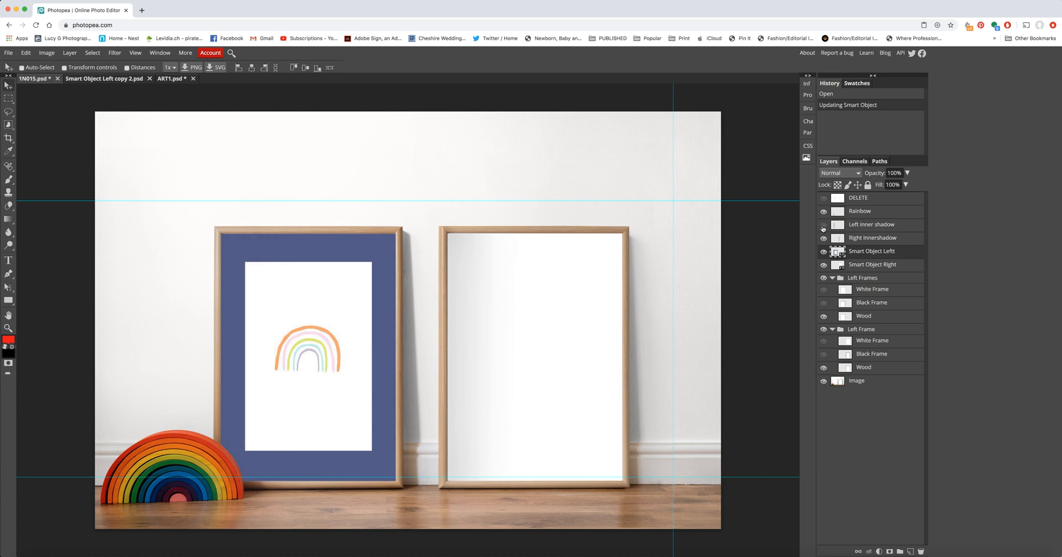
pyautogui.click(823, 226)
pyautogui.click(825, 226)
pyautogui.click(824, 226)
pyautogui.click(825, 225)
pyautogui.click(825, 226)
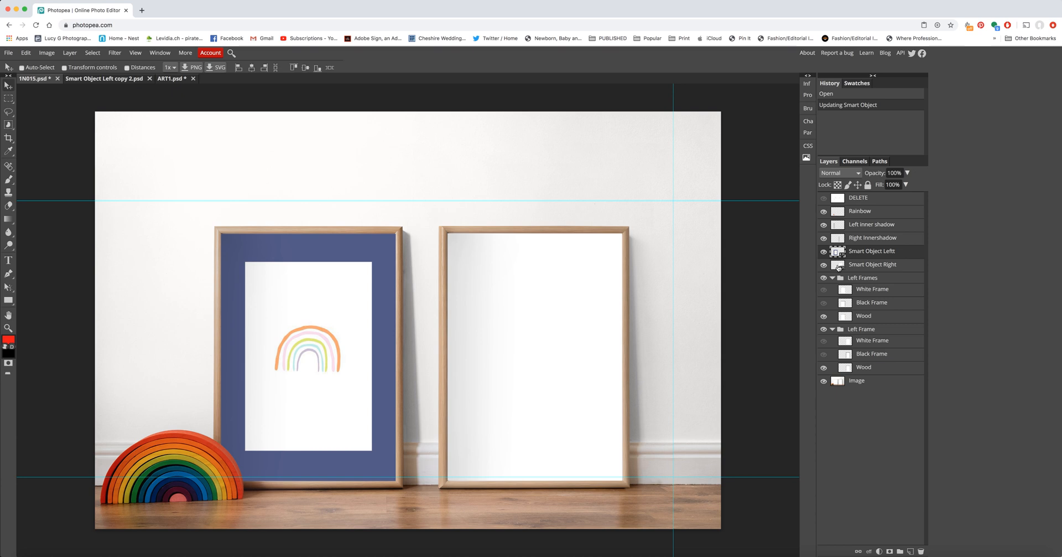
# Step: Open the contents of the Smart Object Right layer for editing and open ART1.jpg again
pyautogui.doubleClick(839, 266)
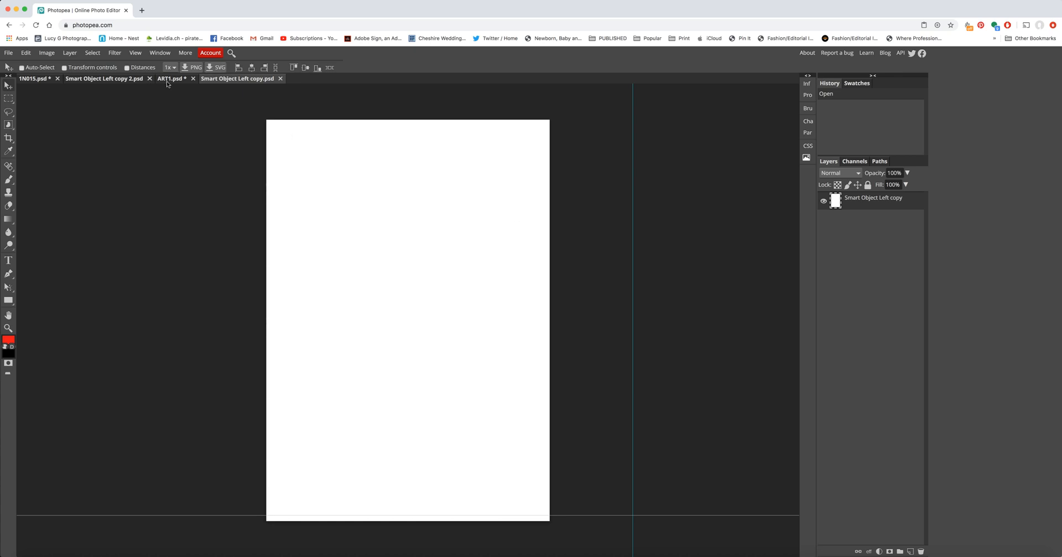
pyautogui.click(8, 53)
pyautogui.click(32, 82)
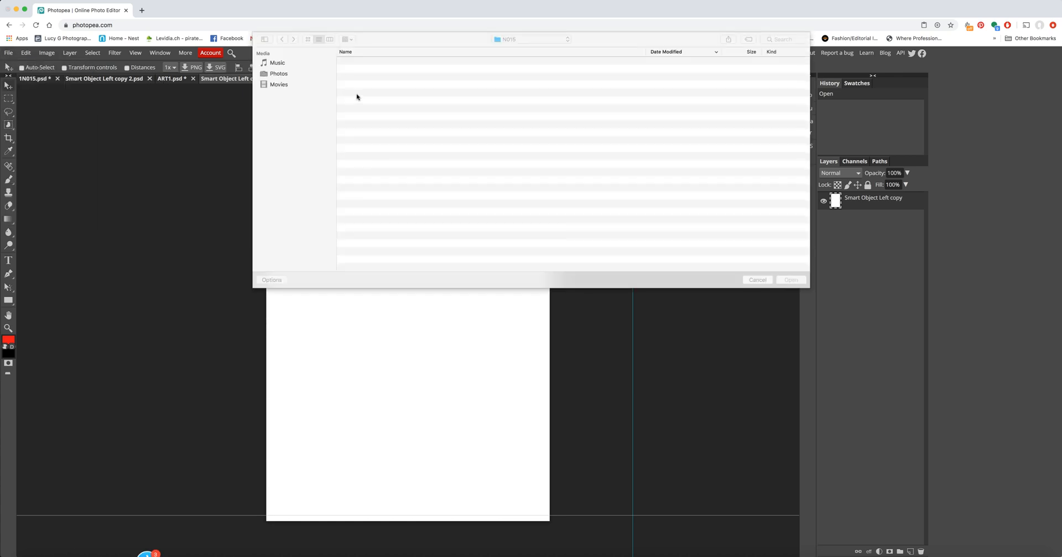
pyautogui.click(388, 62)
pyautogui.doubleClick(388, 62)
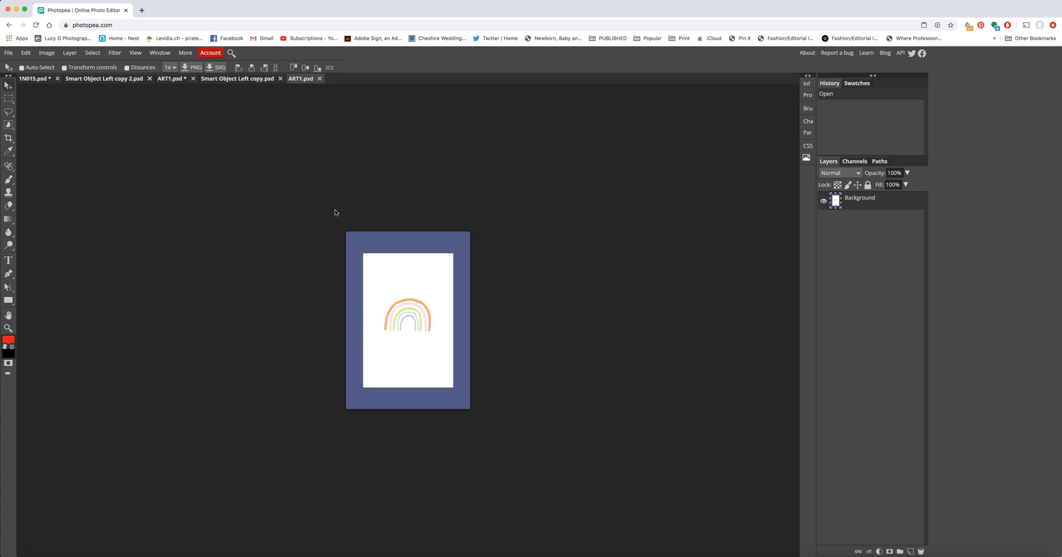
# Step: Copy the whole ART1 artwork and paste it into the open Smart Object Left copy.psd document
pyautogui.hotkey('ctrl', 'a')
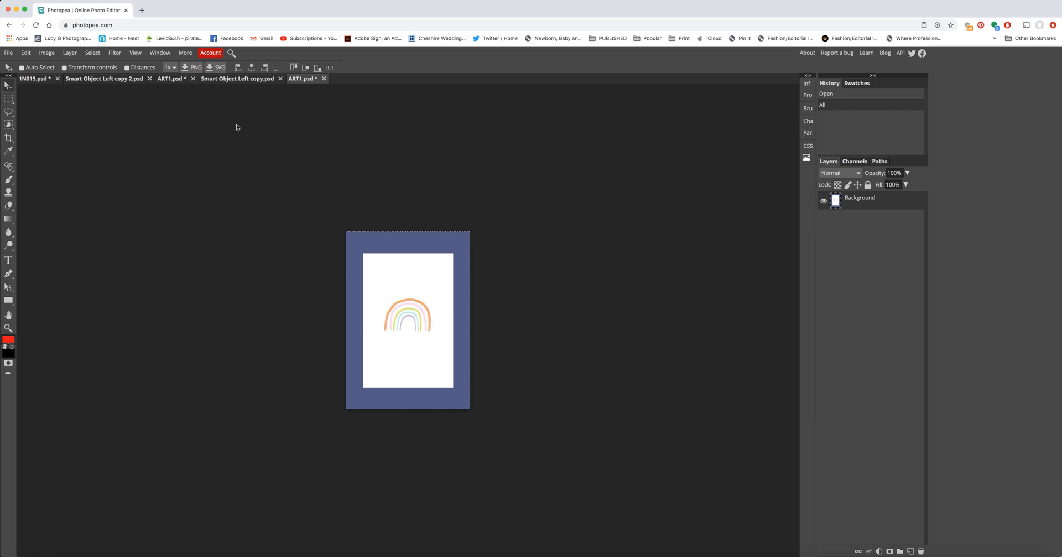
pyautogui.click(225, 80)
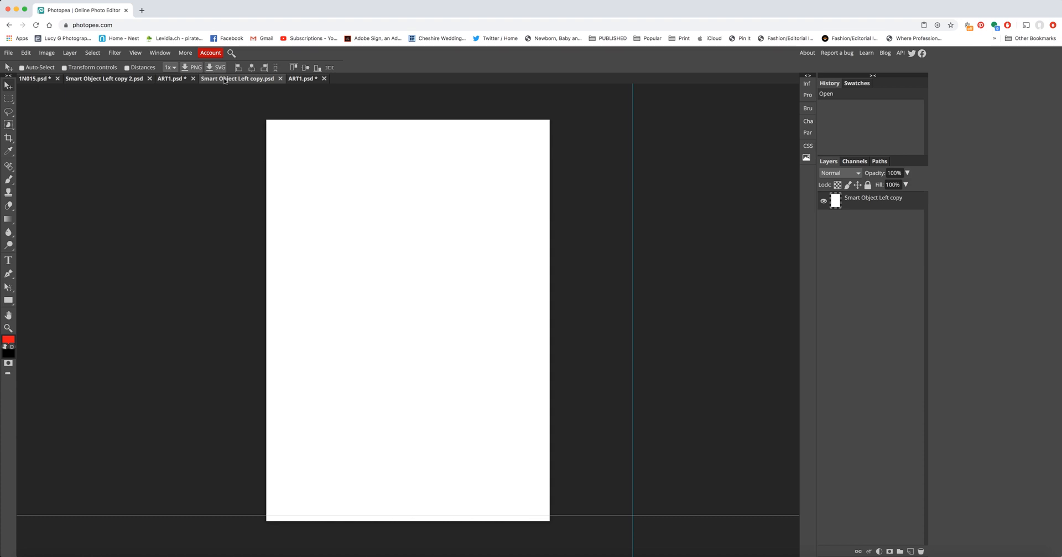
pyautogui.press('super+v')
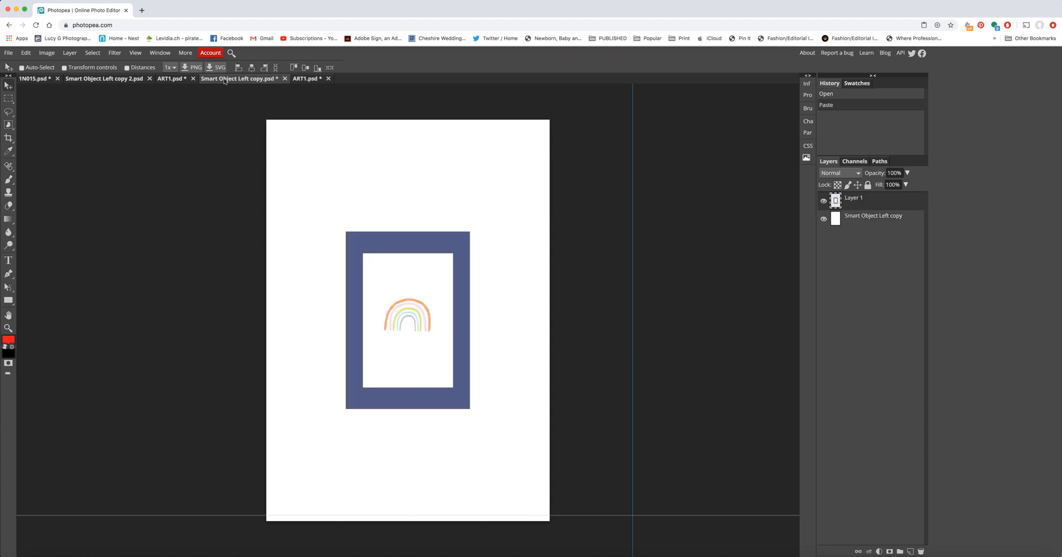
# Step: Free-transform the pasted artwork, aligning it to the canvas's upper-left corner and scaling it proportionally to about 228% to fill the width
pyautogui.click(26, 52)
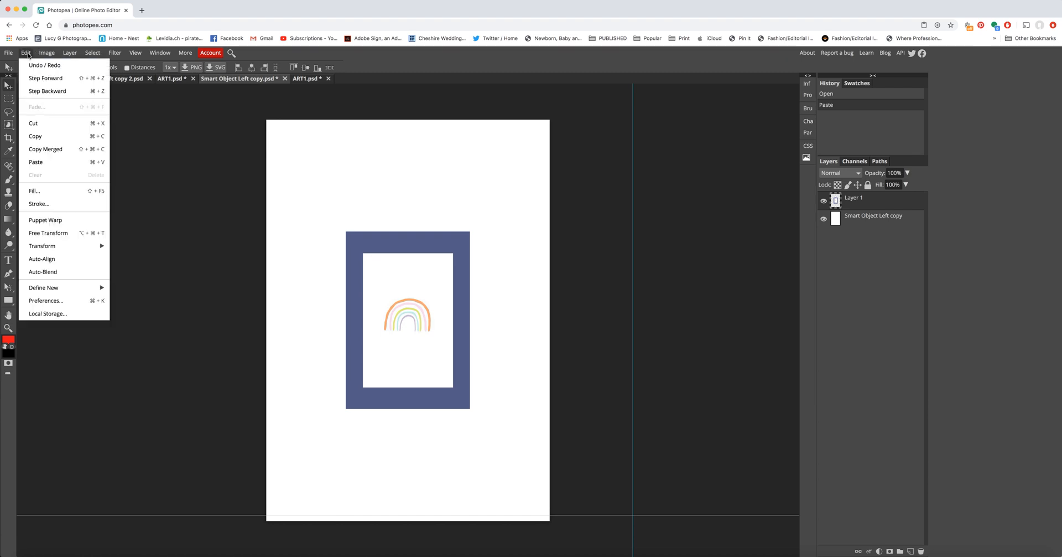
pyautogui.click(65, 232)
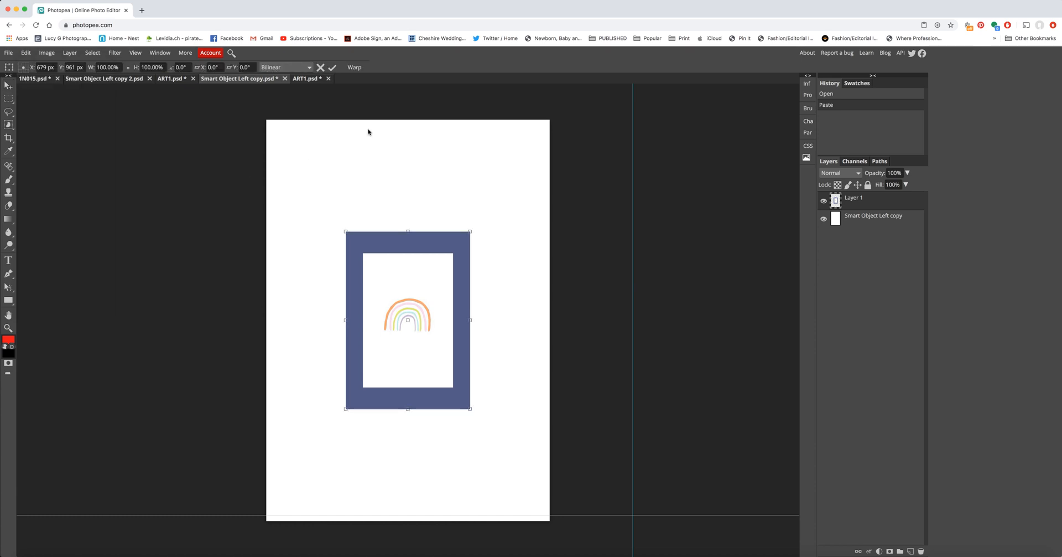
pyautogui.click(231, 54)
pyautogui.click(237, 98)
pyautogui.moveTo(386, 278); pyautogui.dragTo(308, 169)
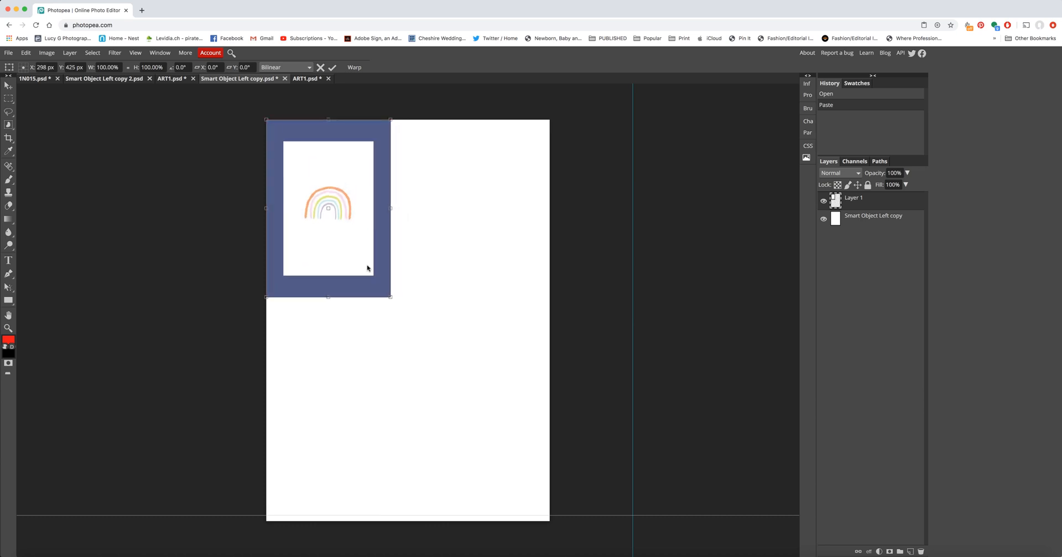
pyautogui.moveTo(390, 296); pyautogui.dragTo(548, 499)
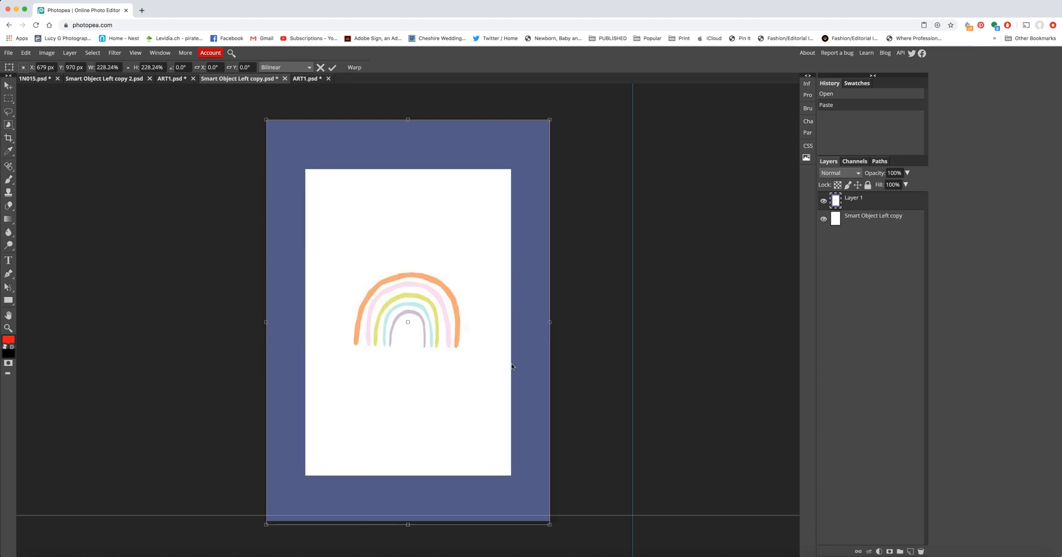
# Step: Nudge the scaled artwork up to about Y 959 px so it covers the canvas, and apply the transform
pyautogui.press('Up')
pyautogui.press('Up')
pyautogui.press('Up')
pyautogui.press('Up')
pyautogui.press('Up')
pyautogui.press('Up')
pyautogui.press('Up')
pyautogui.press('Up')
pyautogui.press('Up')
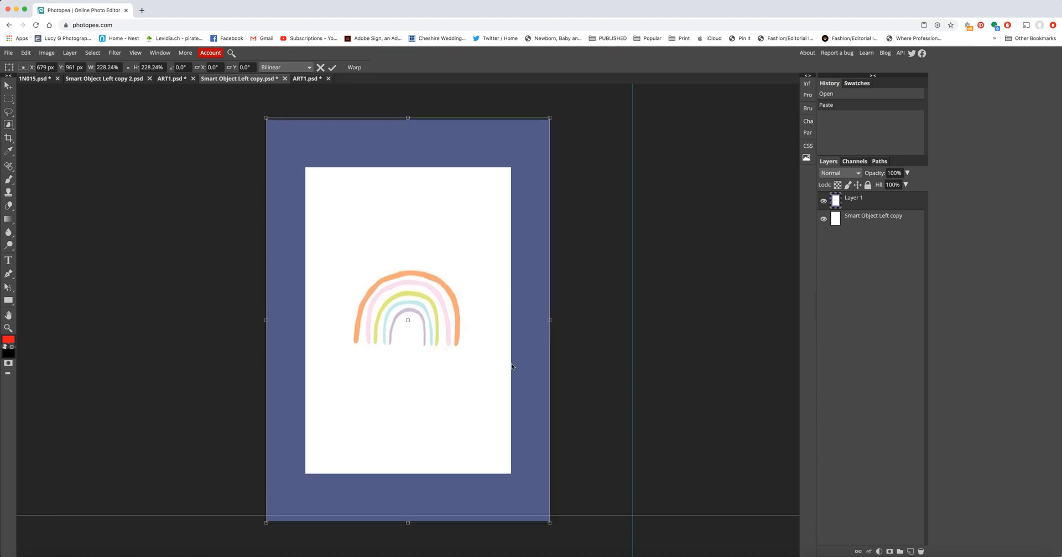
pyautogui.press('Up')
pyautogui.press('Up')
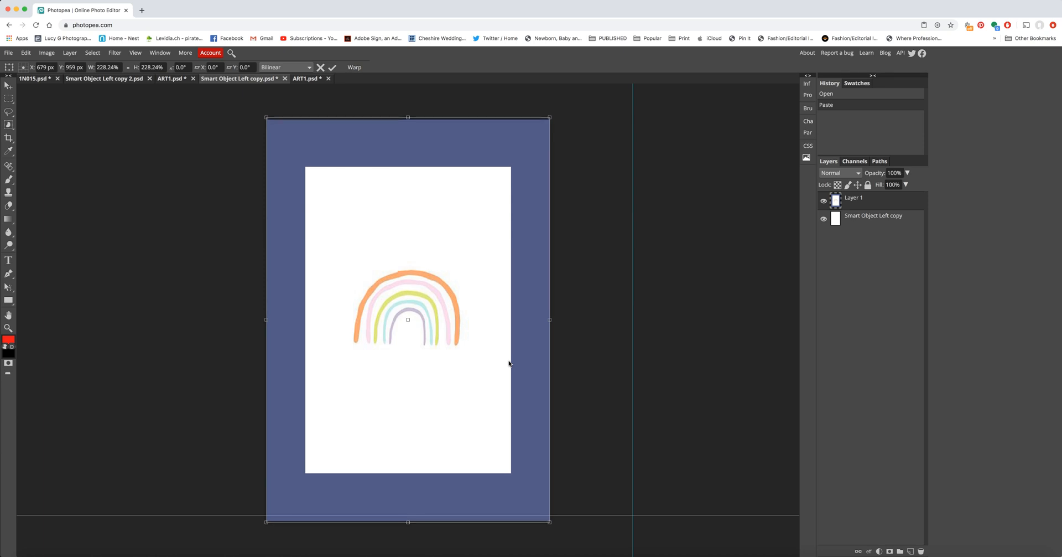
pyautogui.click(332, 68)
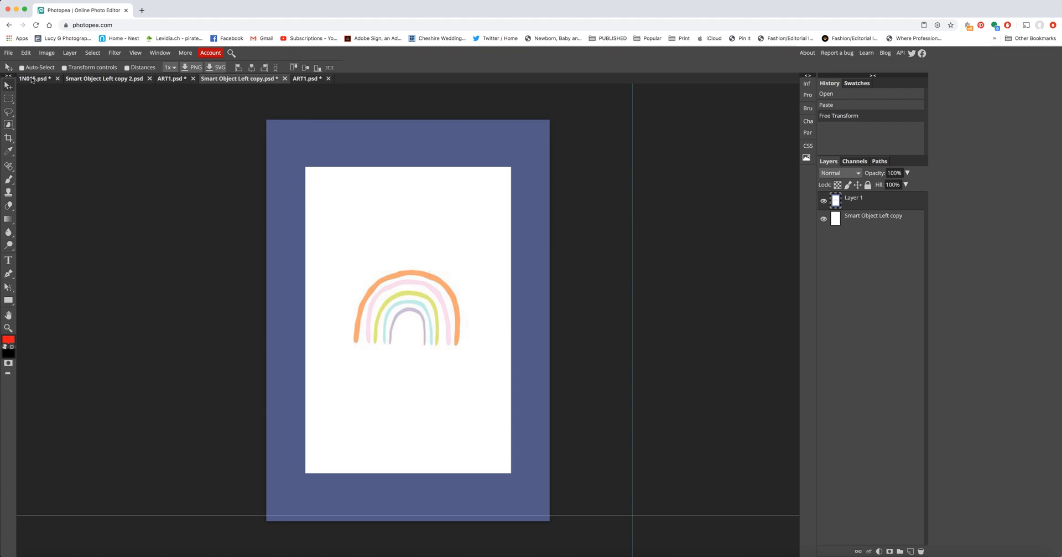
# Step: Save the right smart object with its new artwork and return to the 1N015.psd mockup
pyautogui.click(9, 52)
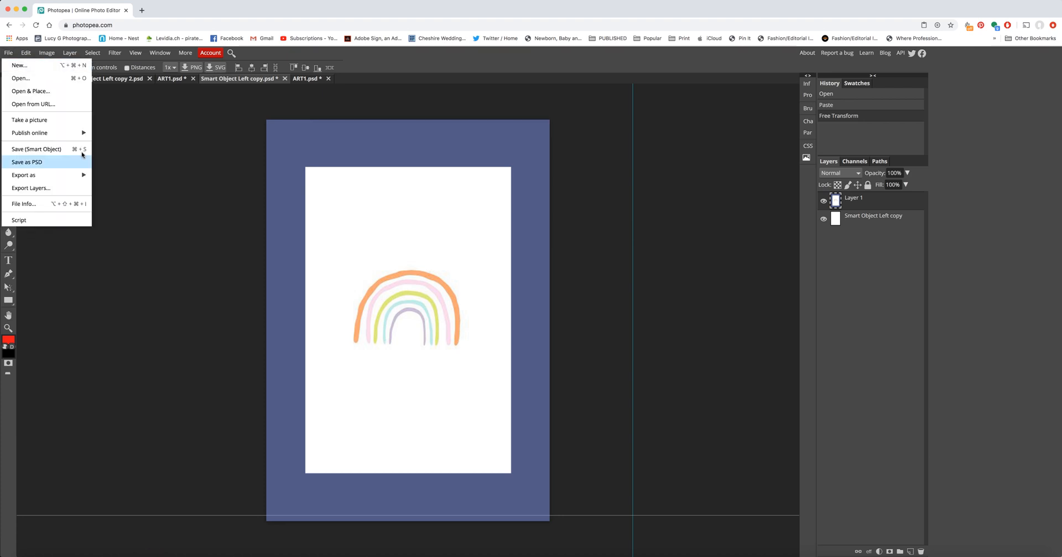
pyautogui.click(55, 149)
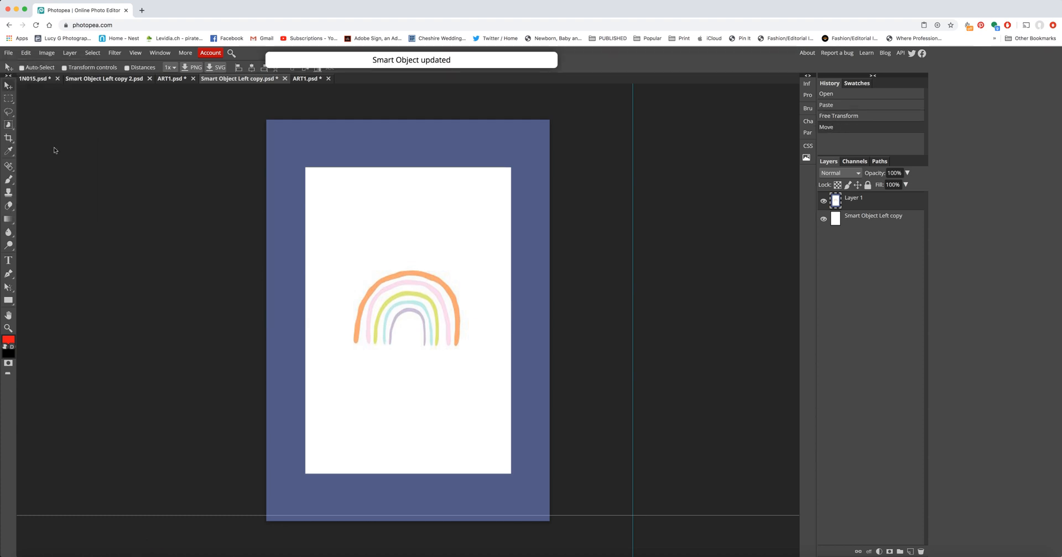
pyautogui.click(32, 80)
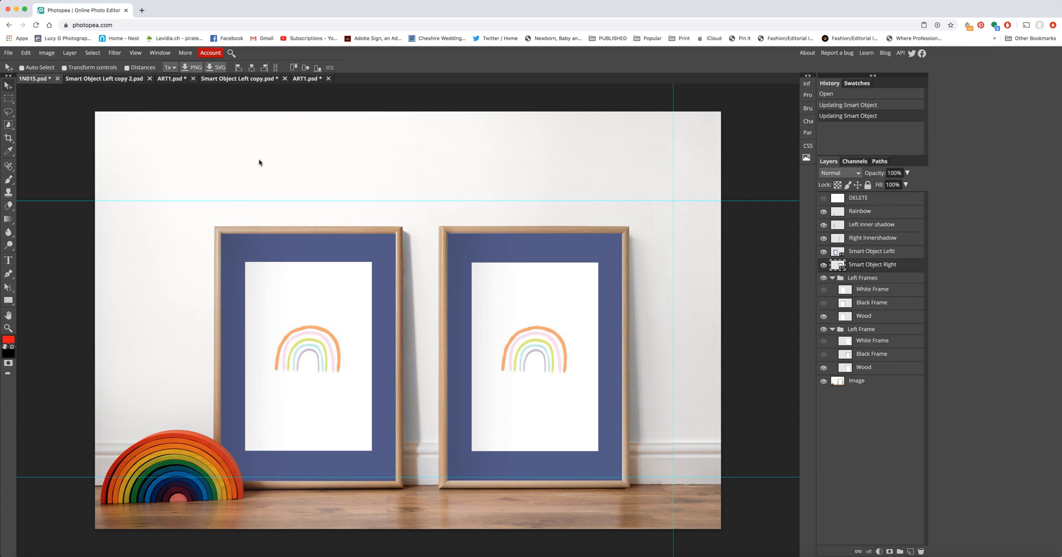
# Step: Replace the wood frames with the White Frame layers on both pictures, trying the Black Frame on the right picture first
pyautogui.click(824, 289)
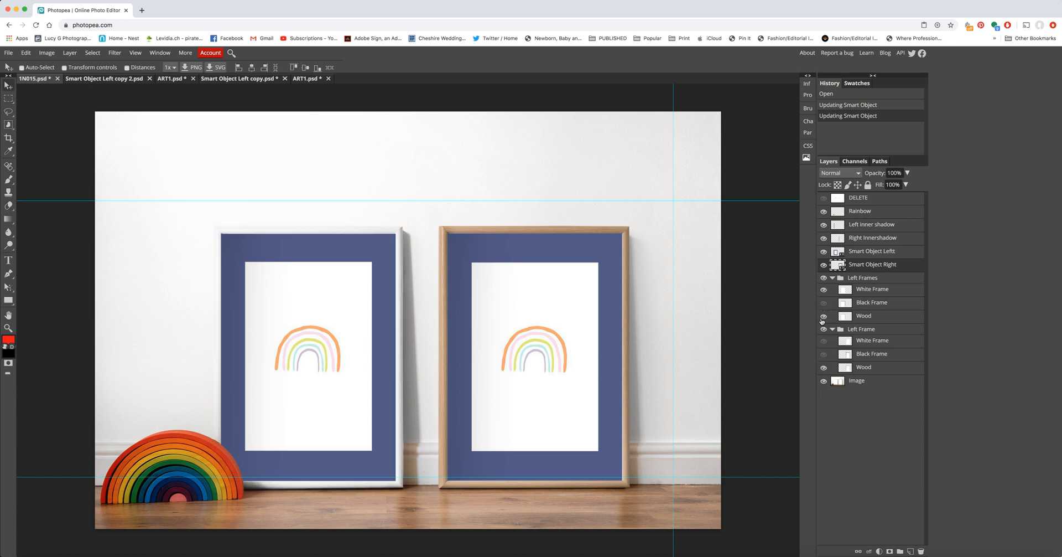
pyautogui.click(823, 315)
pyautogui.click(824, 355)
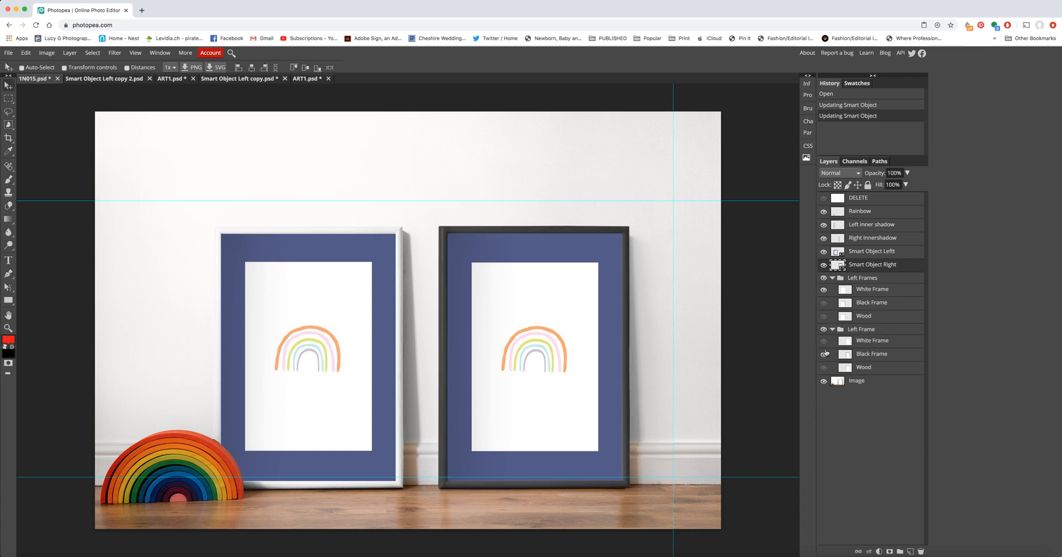
pyautogui.click(824, 341)
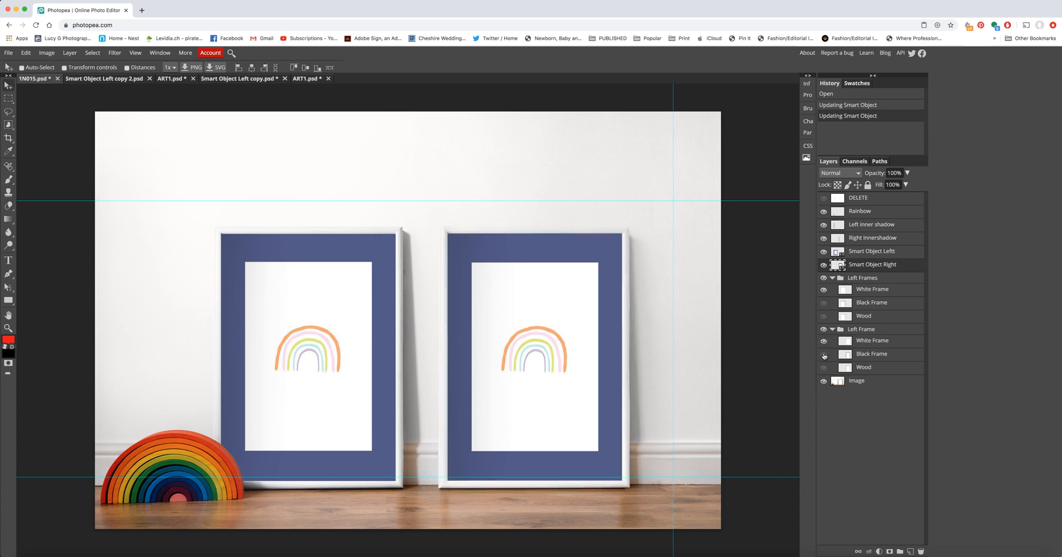
# Step: Show the Black Frame layers in both frame groups and hide the White Frame layers
pyautogui.click(824, 355)
pyautogui.click(824, 341)
pyautogui.click(824, 354)
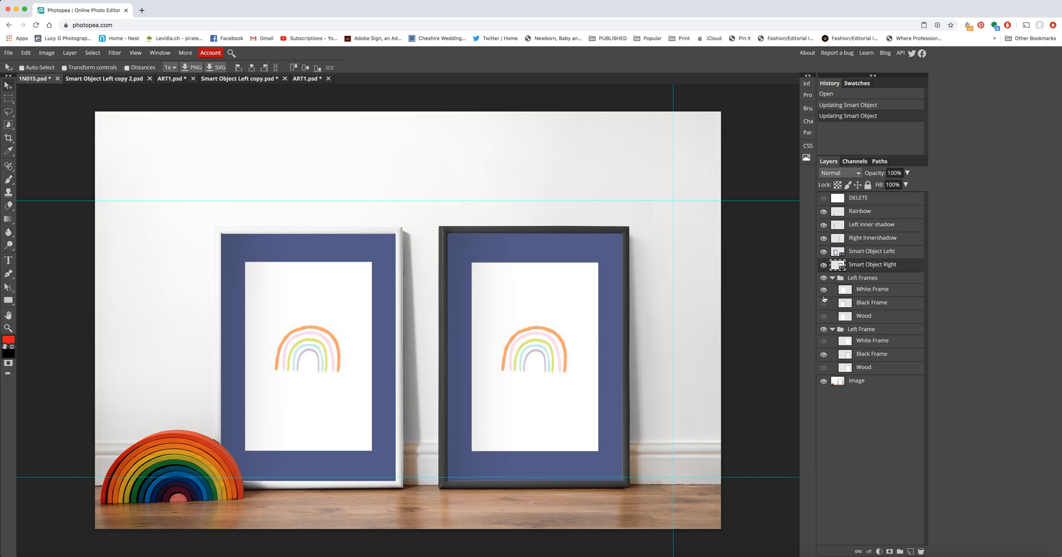
pyautogui.click(823, 302)
pyautogui.click(824, 289)
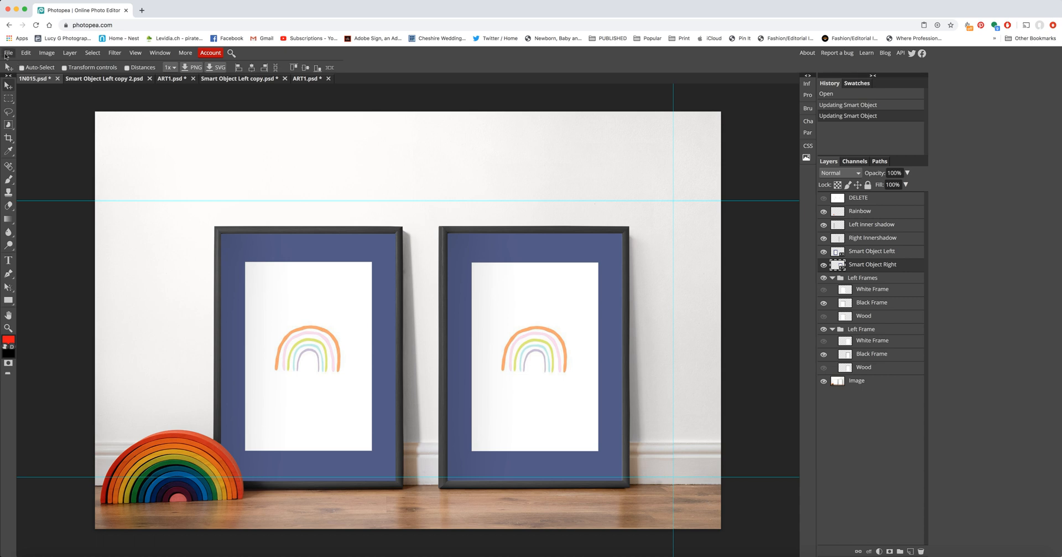
# Step: Export the mockup as a 3000 × 2000 px JPG at 100% quality, and close the preview of the exported 1N015.jpg
pyautogui.click(5, 54)
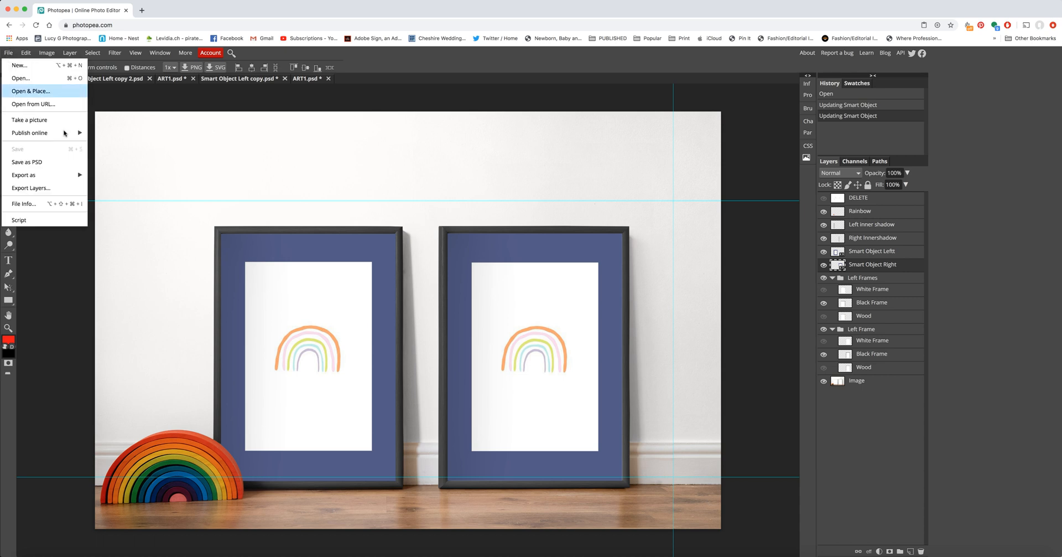
pyautogui.moveTo(69, 178)
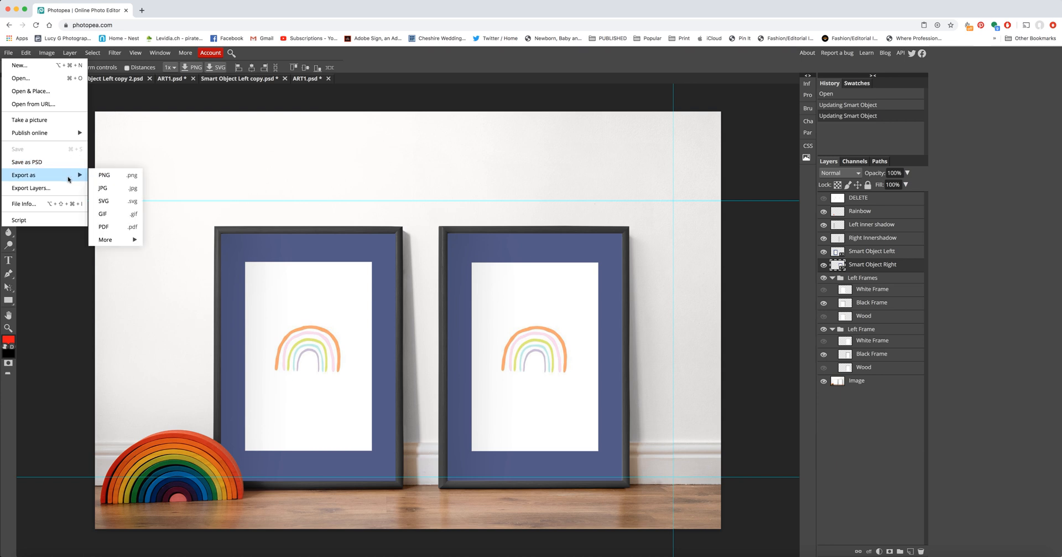
pyautogui.click(119, 186)
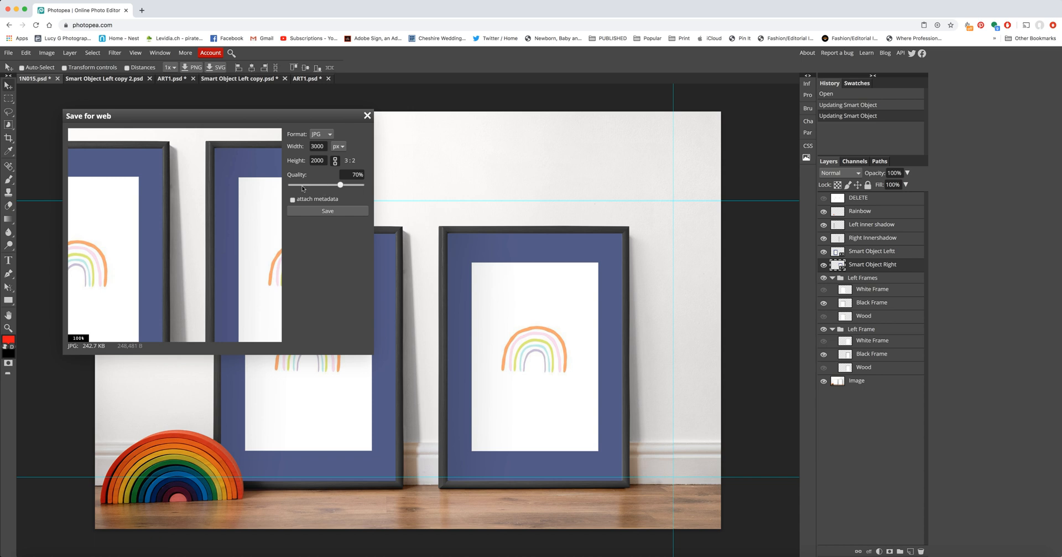
pyautogui.click(310, 185)
pyautogui.click(334, 190)
pyautogui.click(376, 188)
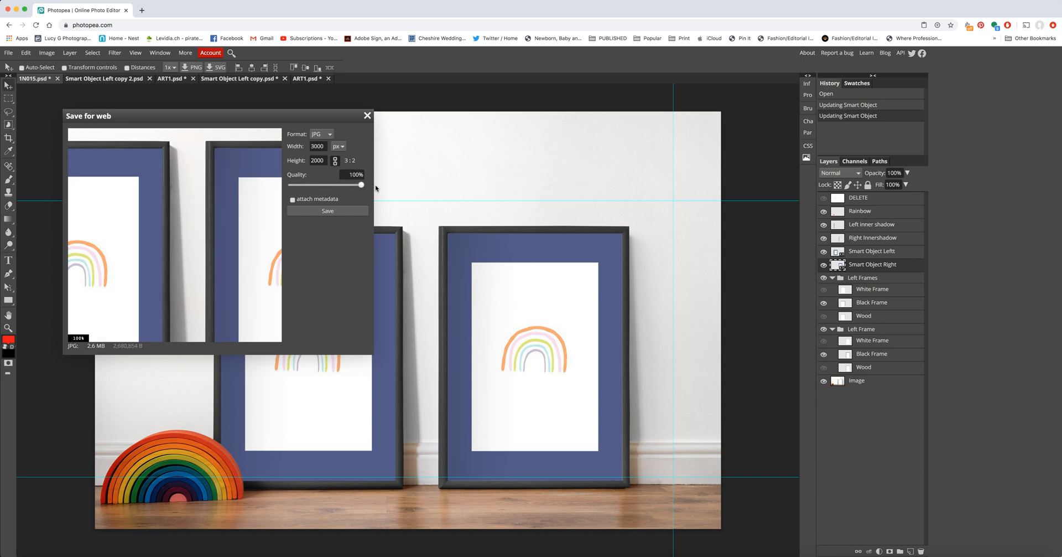
pyautogui.click(328, 211)
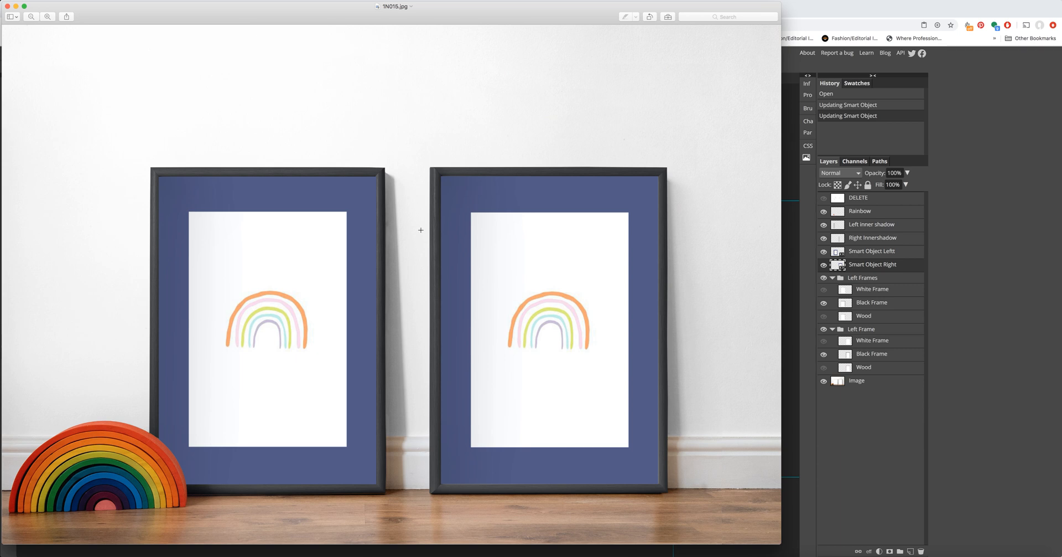
pyautogui.press('super+w')
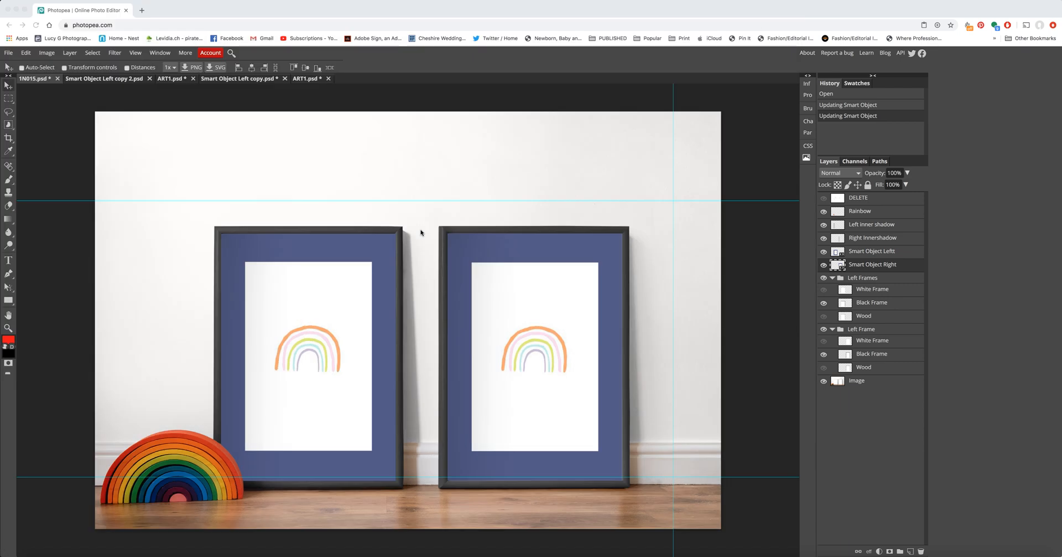